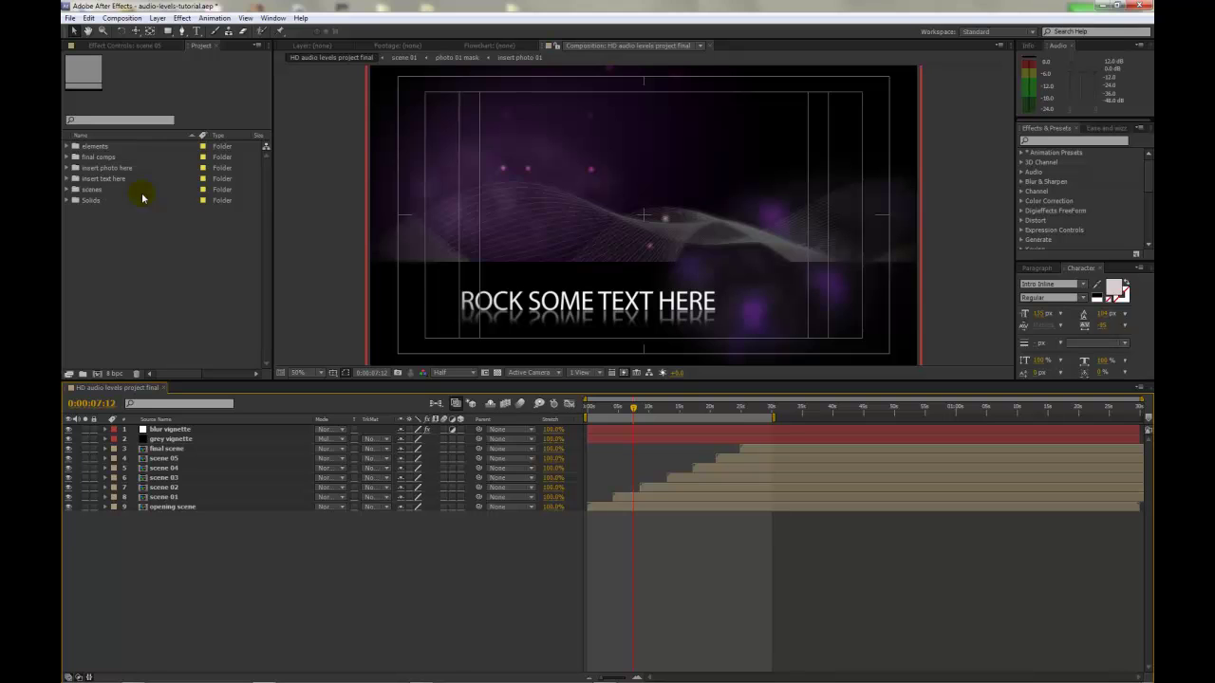
Expand the 'insert photo here' folder to list insert photo 01–05 and select insert photo 01.
left_click(97, 168)
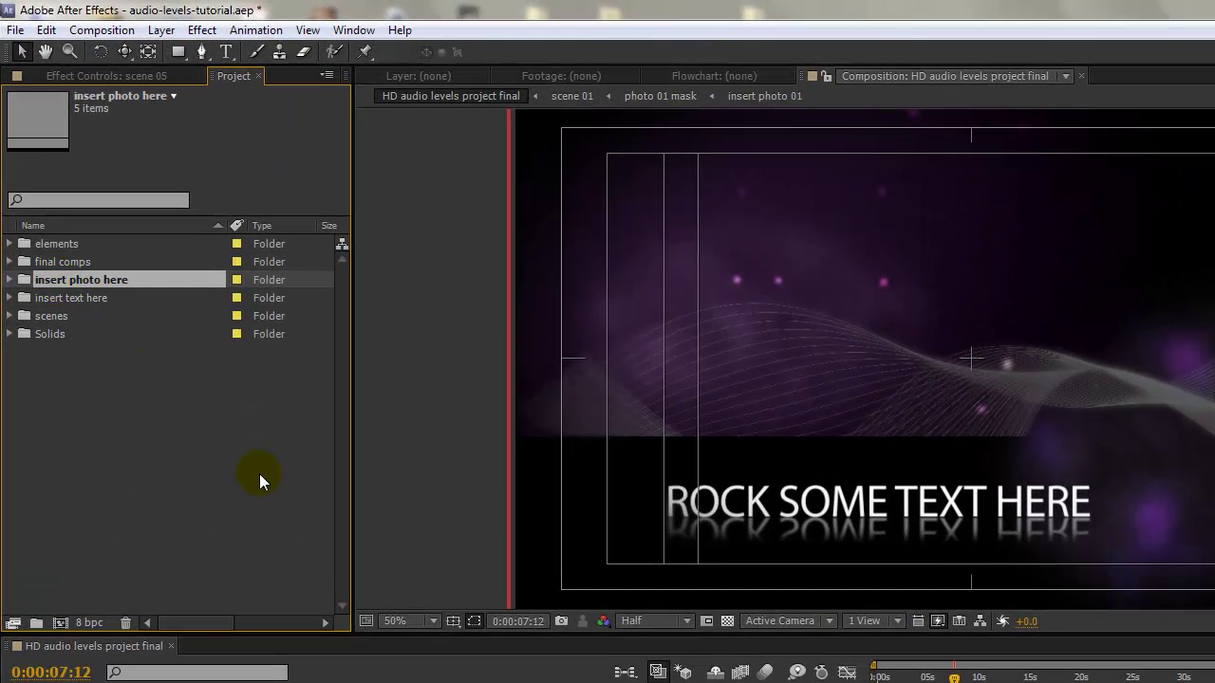
left_click(9, 279)
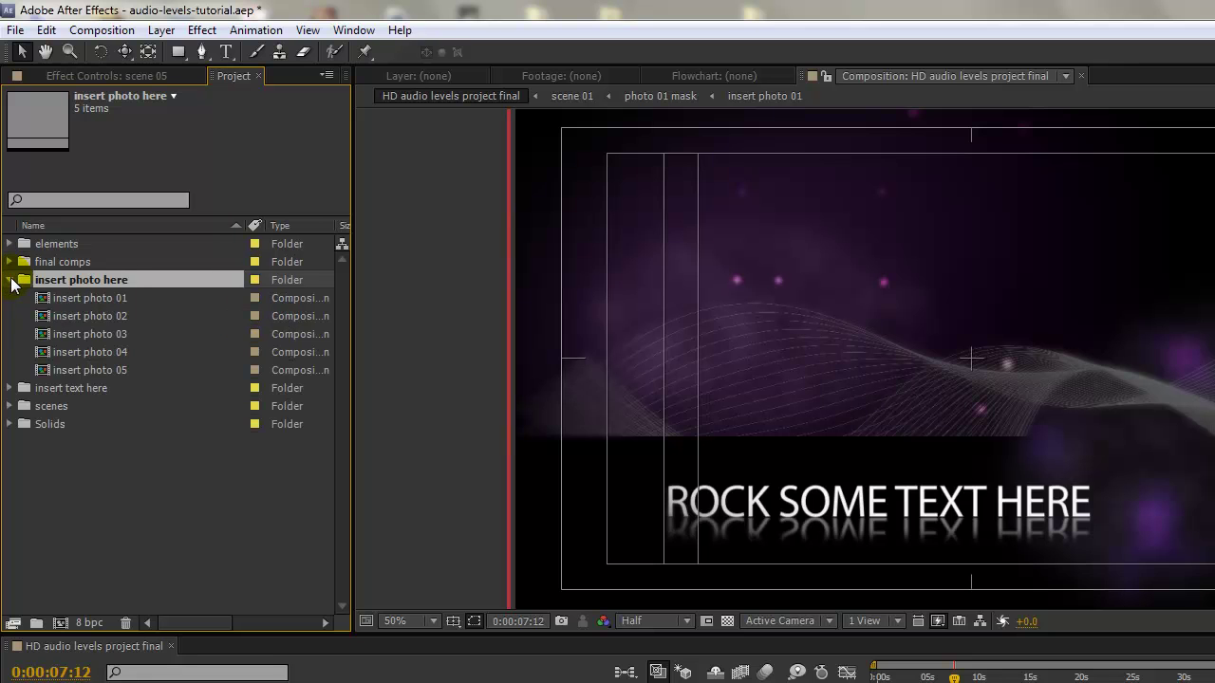
left_click(85, 299)
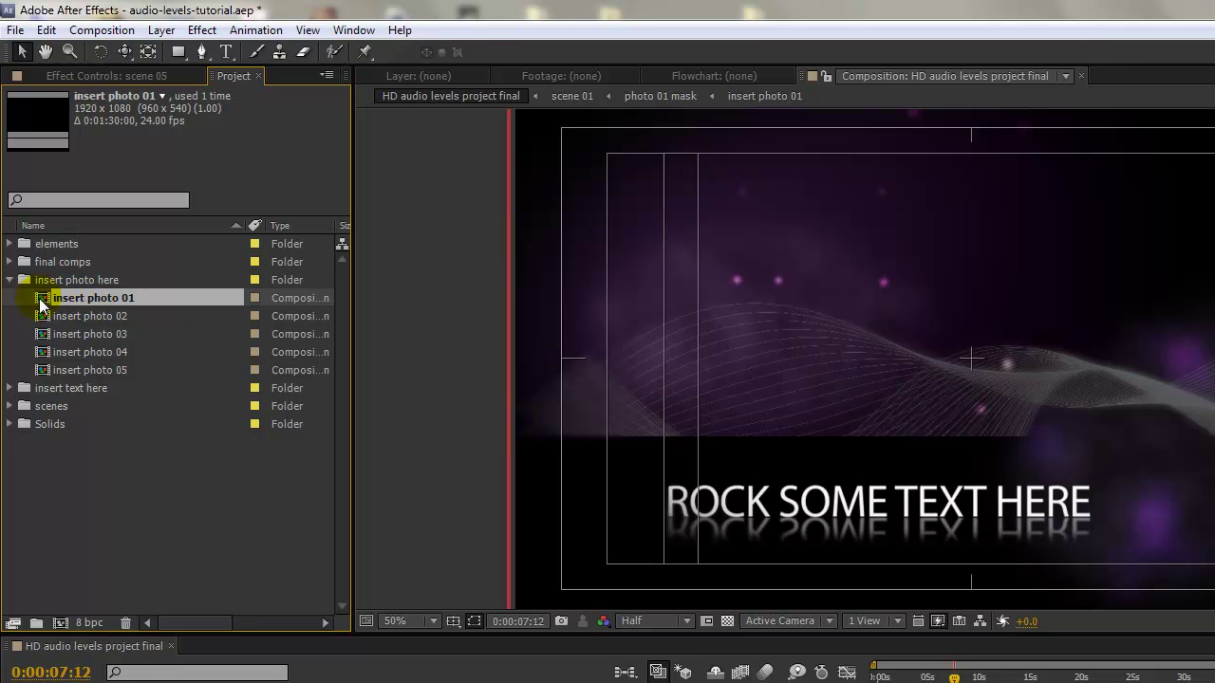
Open insert photo 01, import concert crowd.jpg, and add it as the comp's layer.
double_click(41, 303)
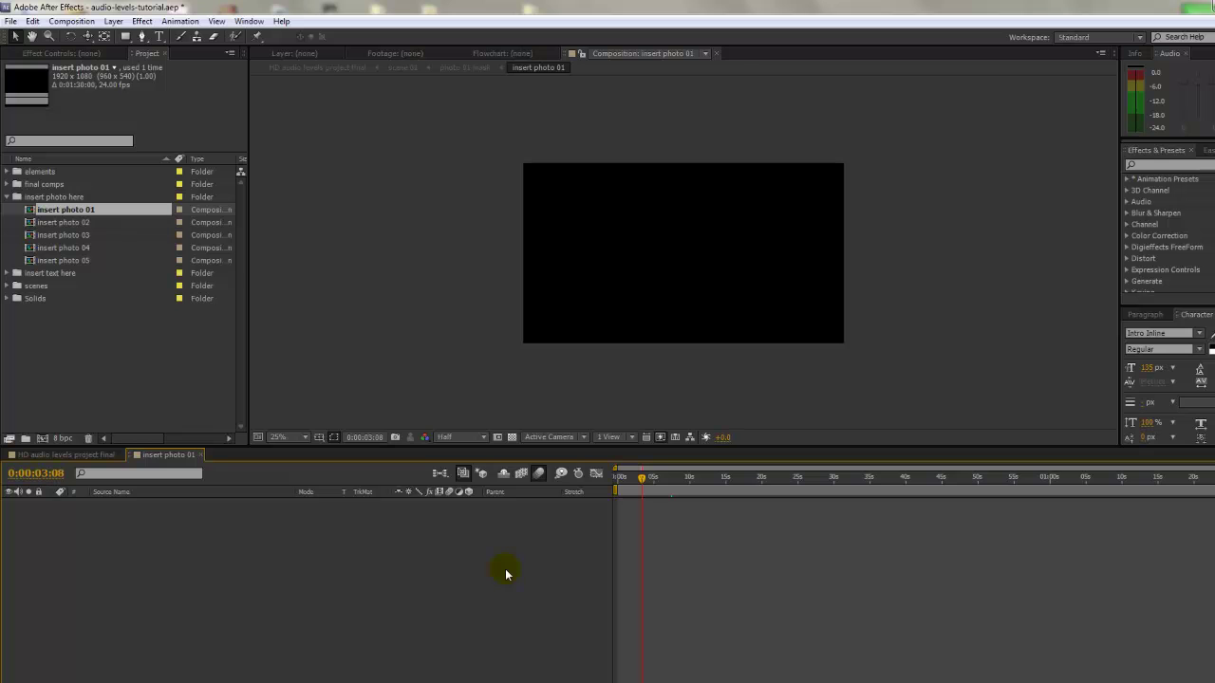
left_click(10, 20)
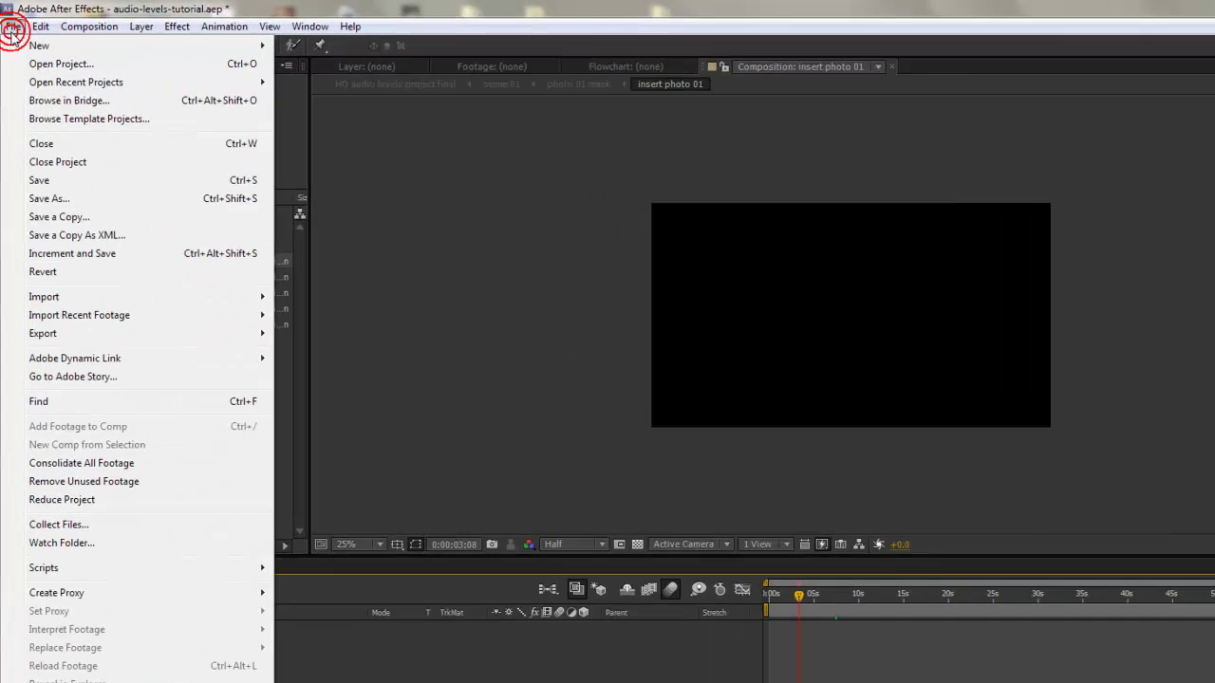
mouse_move(41, 339)
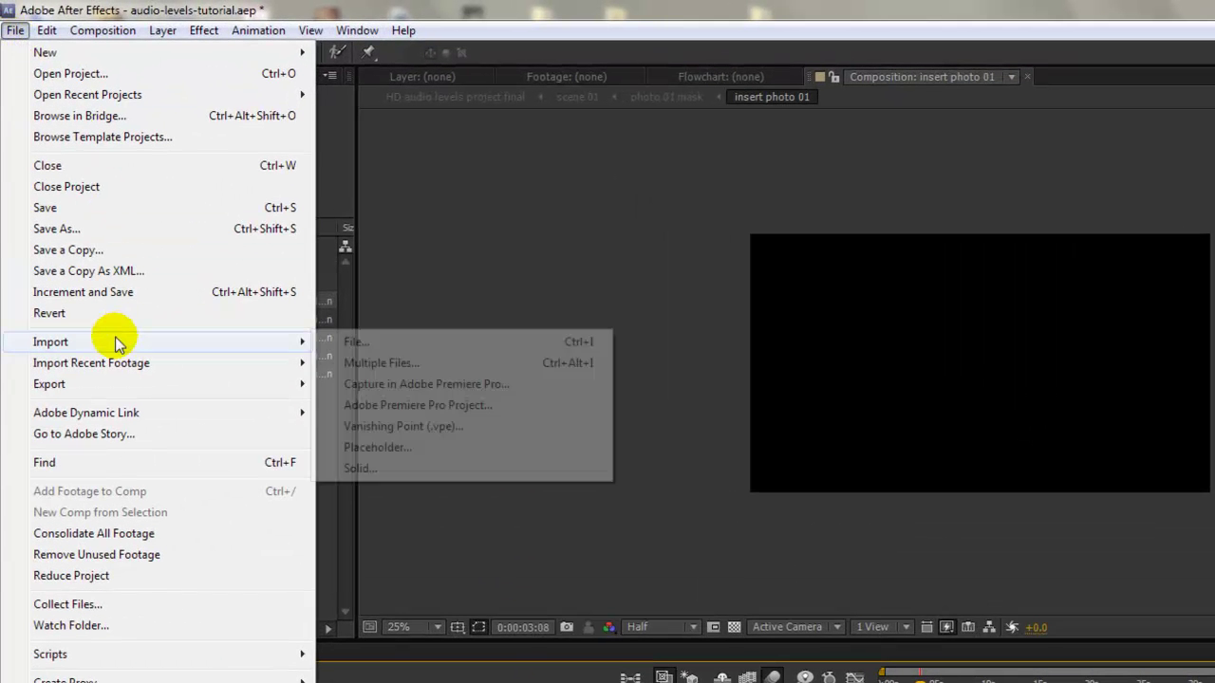
left_click(382, 347)
left_click(131, 226)
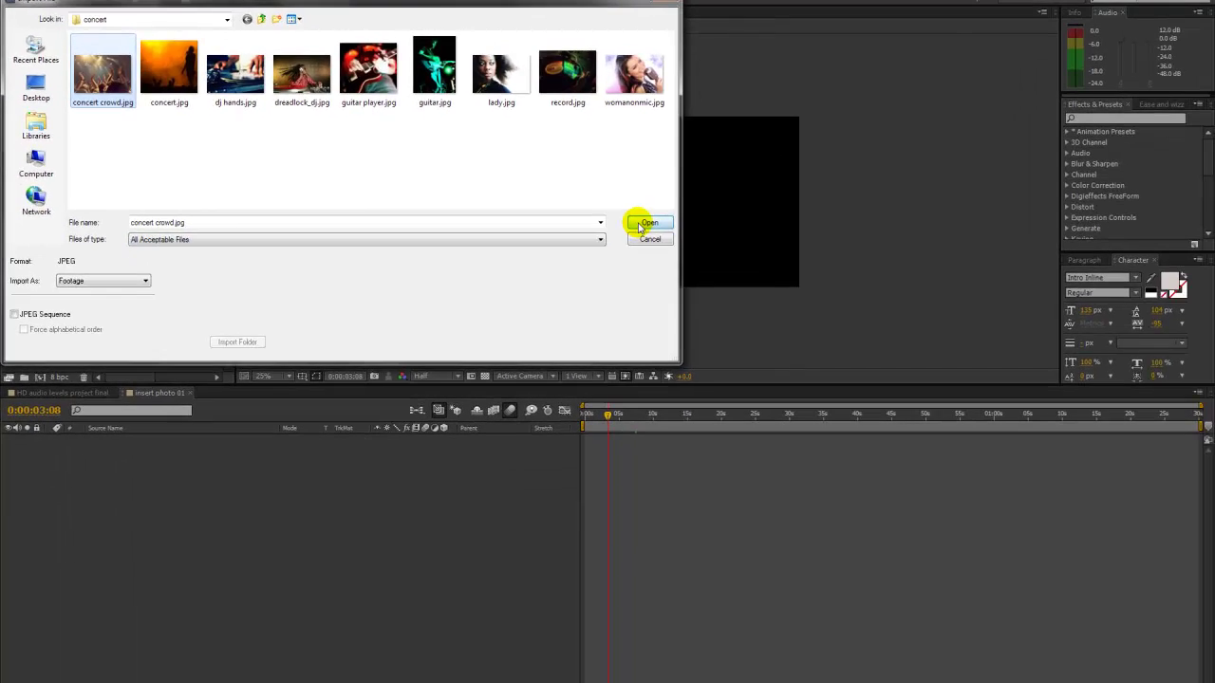
left_click(977, 391)
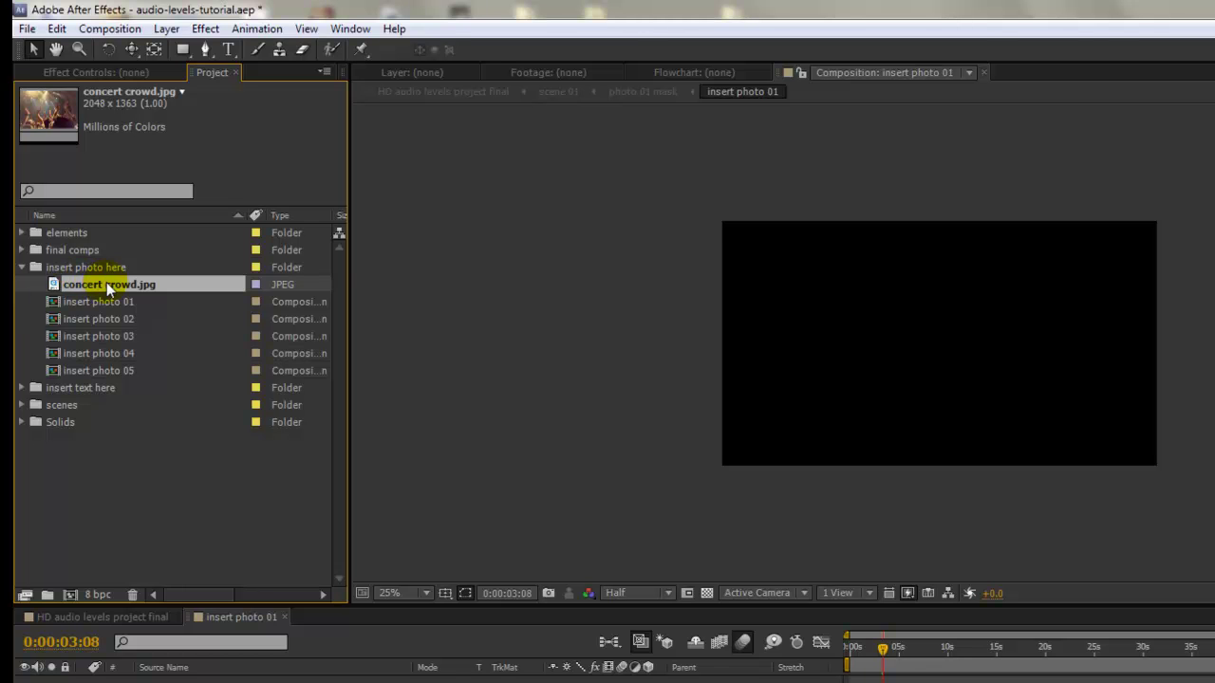
left_click_drag(106, 282, 259, 682)
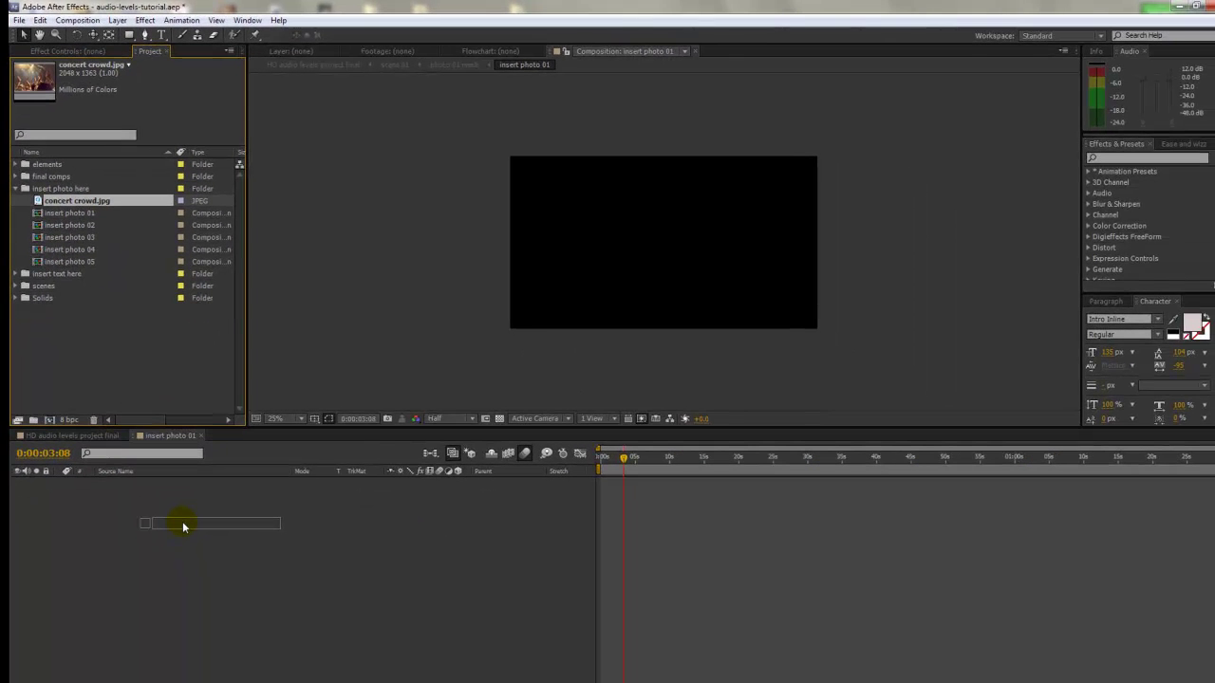
left_click_drag(183, 523, 183, 523)
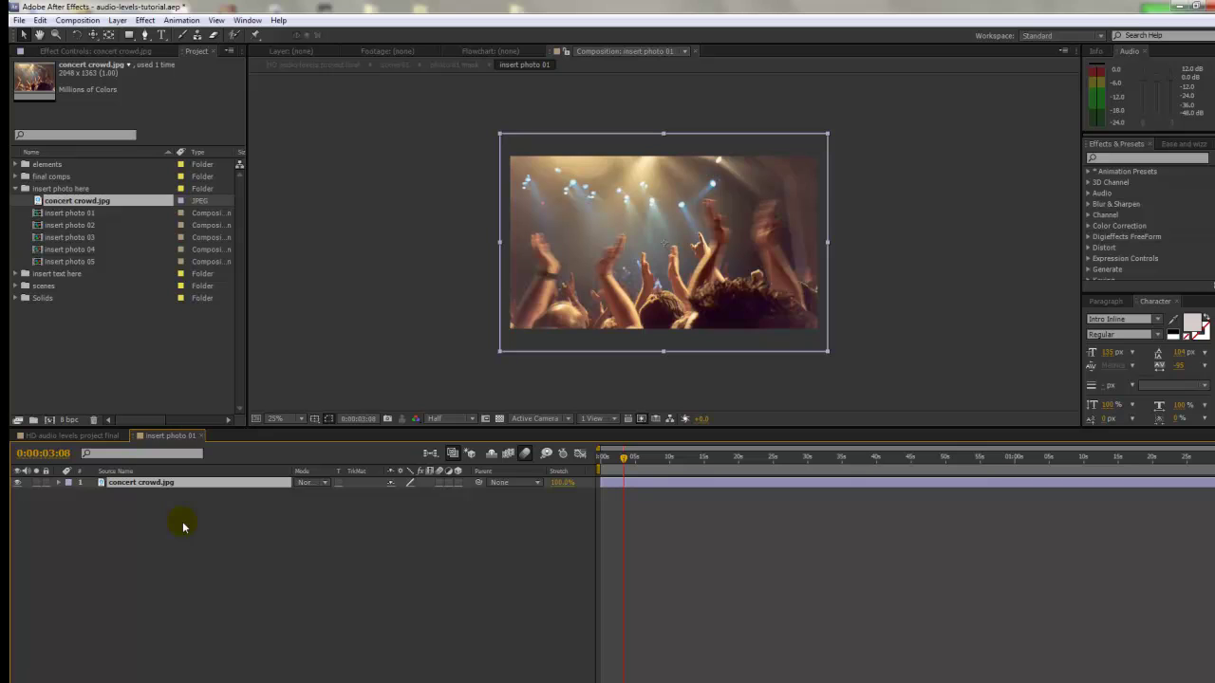
Switch to the HD audio levels project final comp and scrub to 0:00:06:12.
left_click(60, 436)
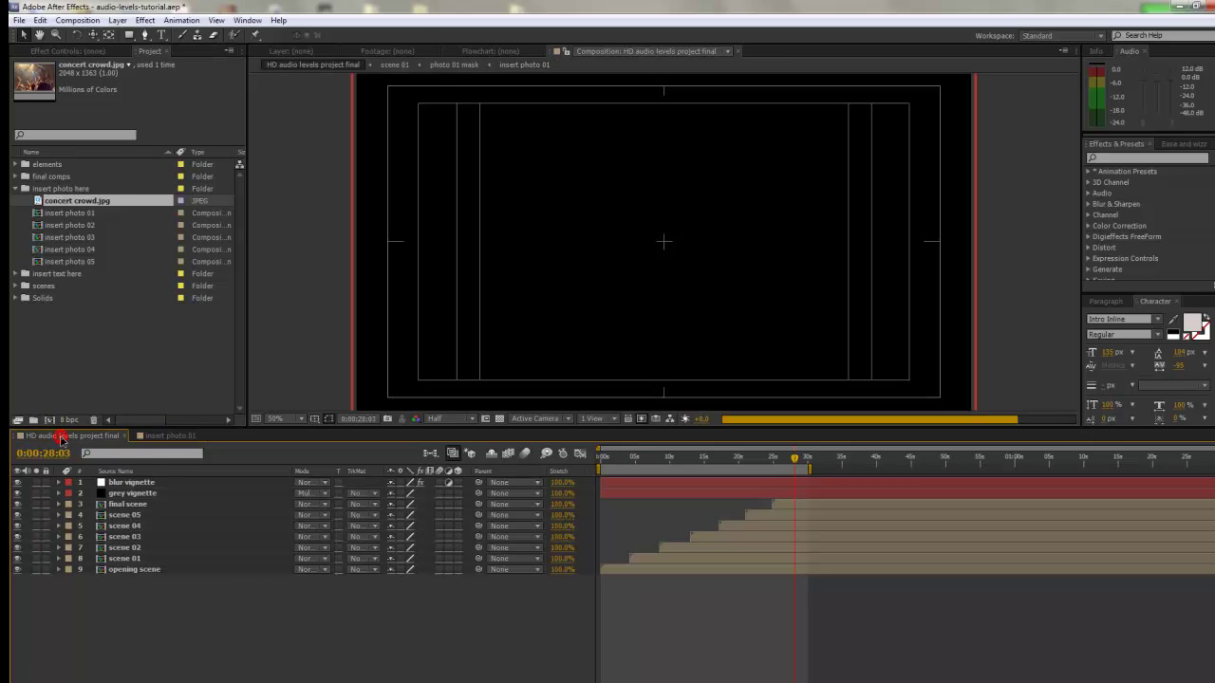
left_click(621, 460)
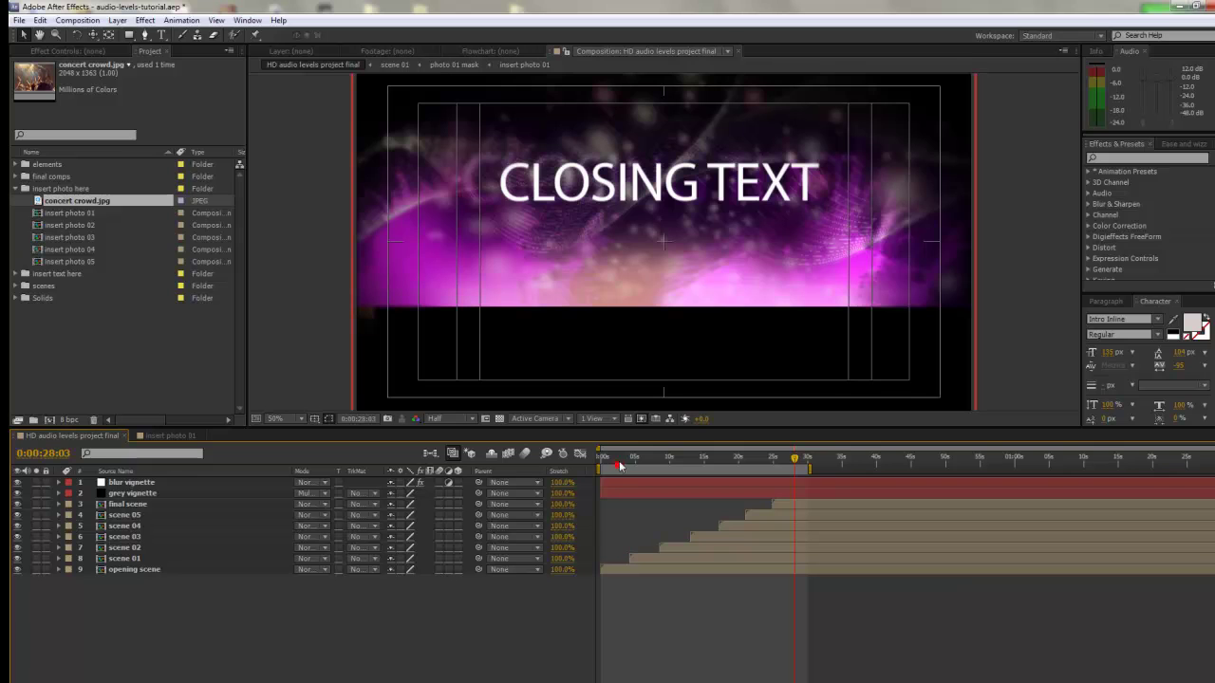
left_click_drag(620, 459, 645, 460)
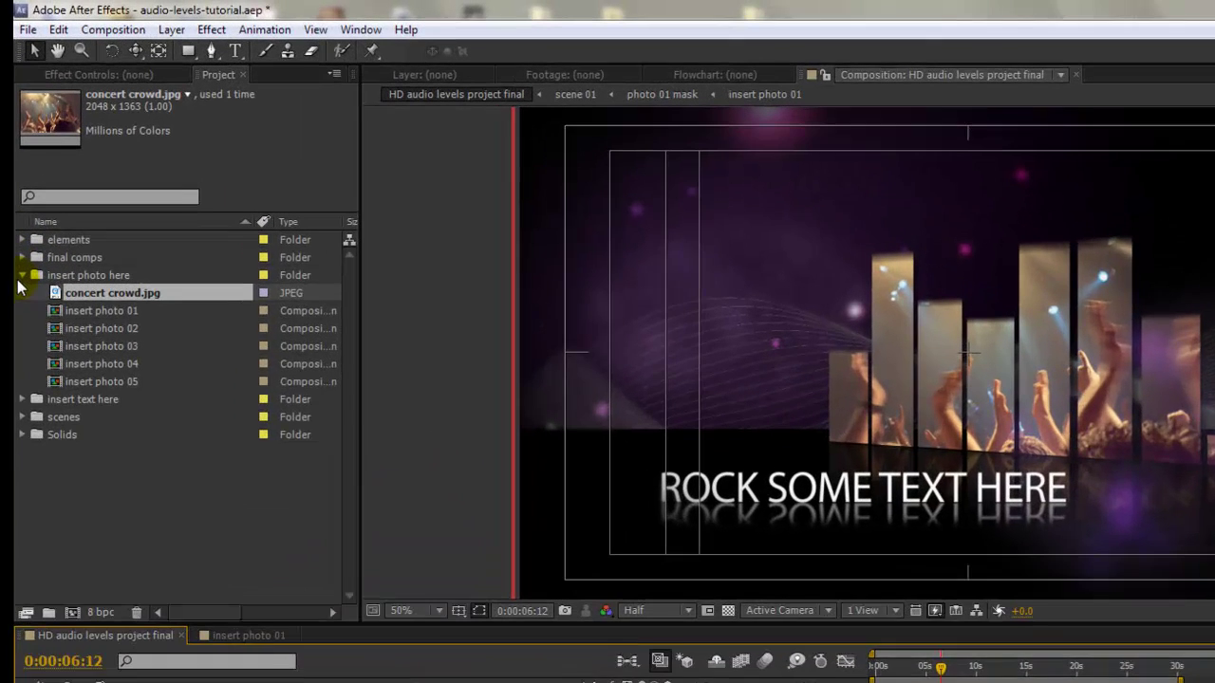
Collapse the photo folder, expand final comps, and reopen the HD audio levels project final comp.
left_click(14, 189)
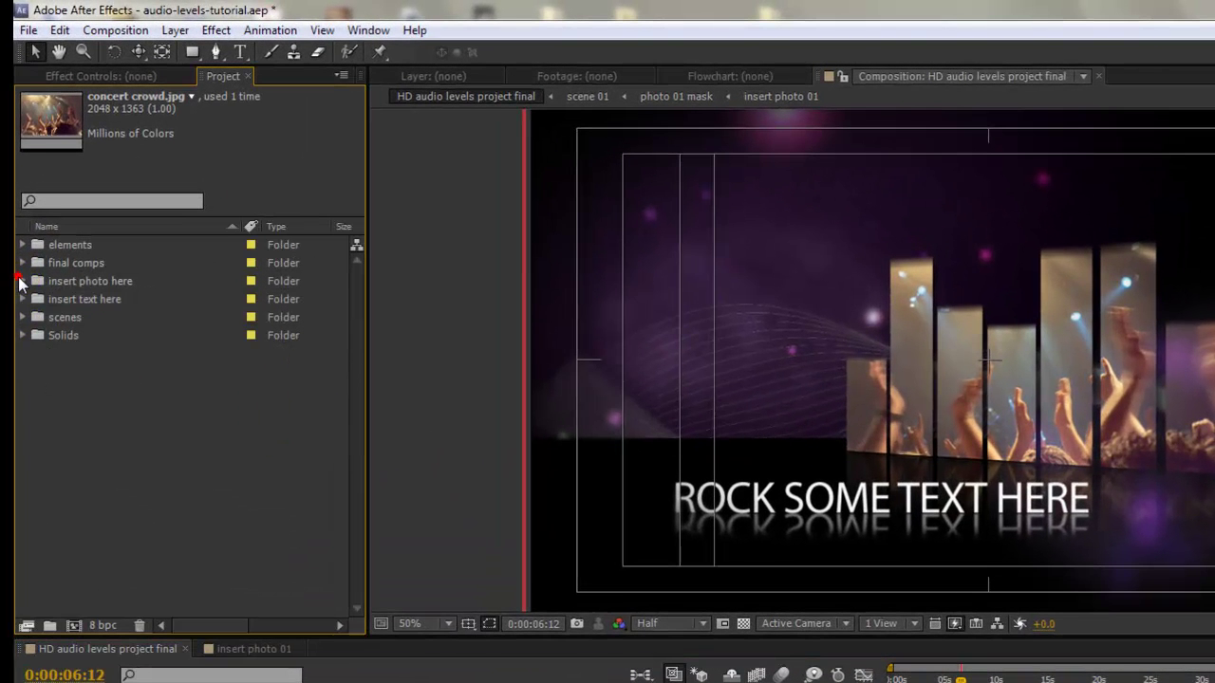
left_click(59, 266)
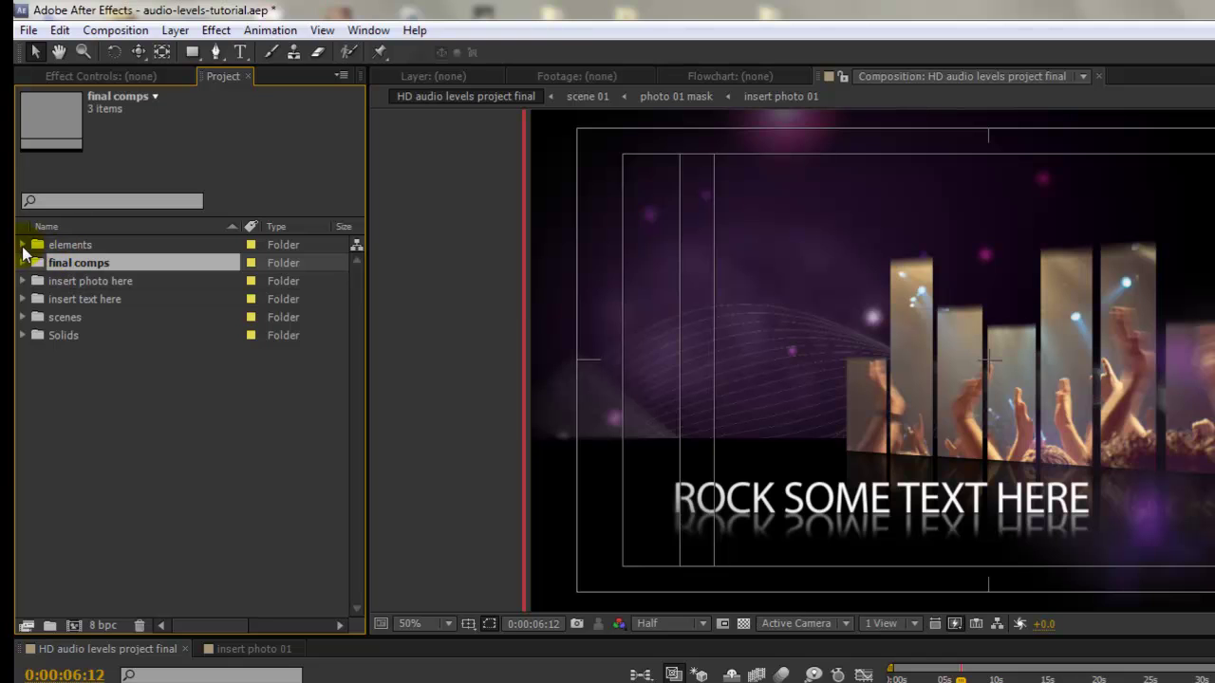
left_click(26, 264)
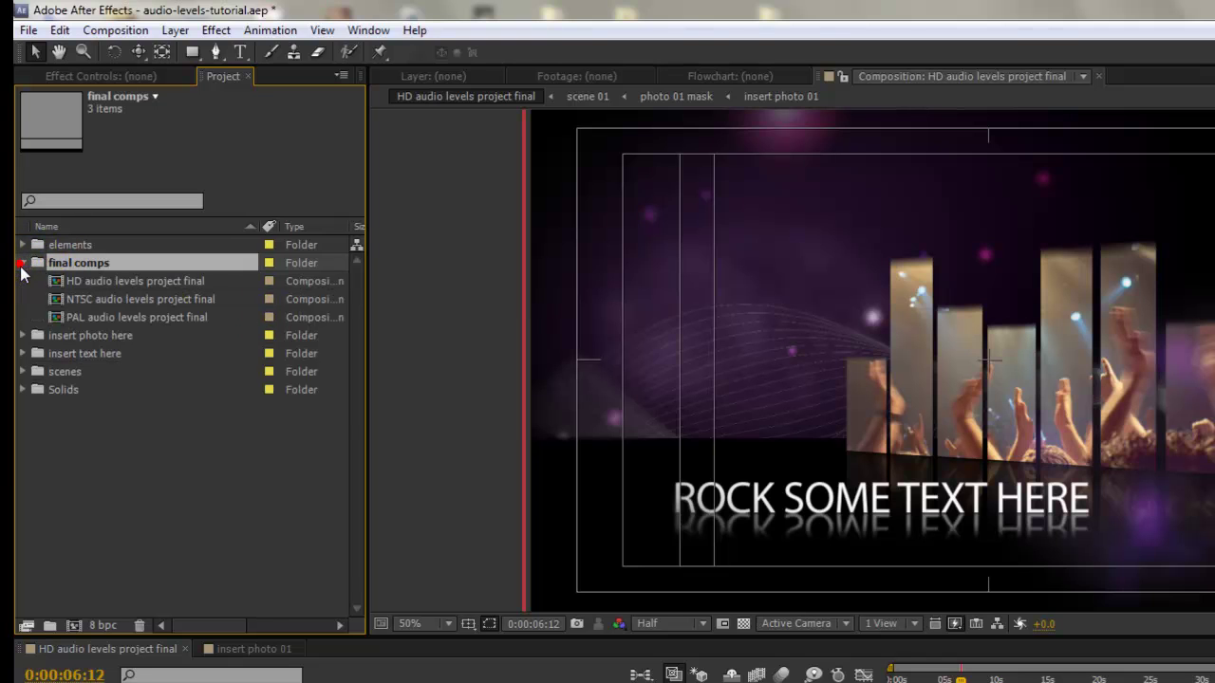
left_click(121, 282)
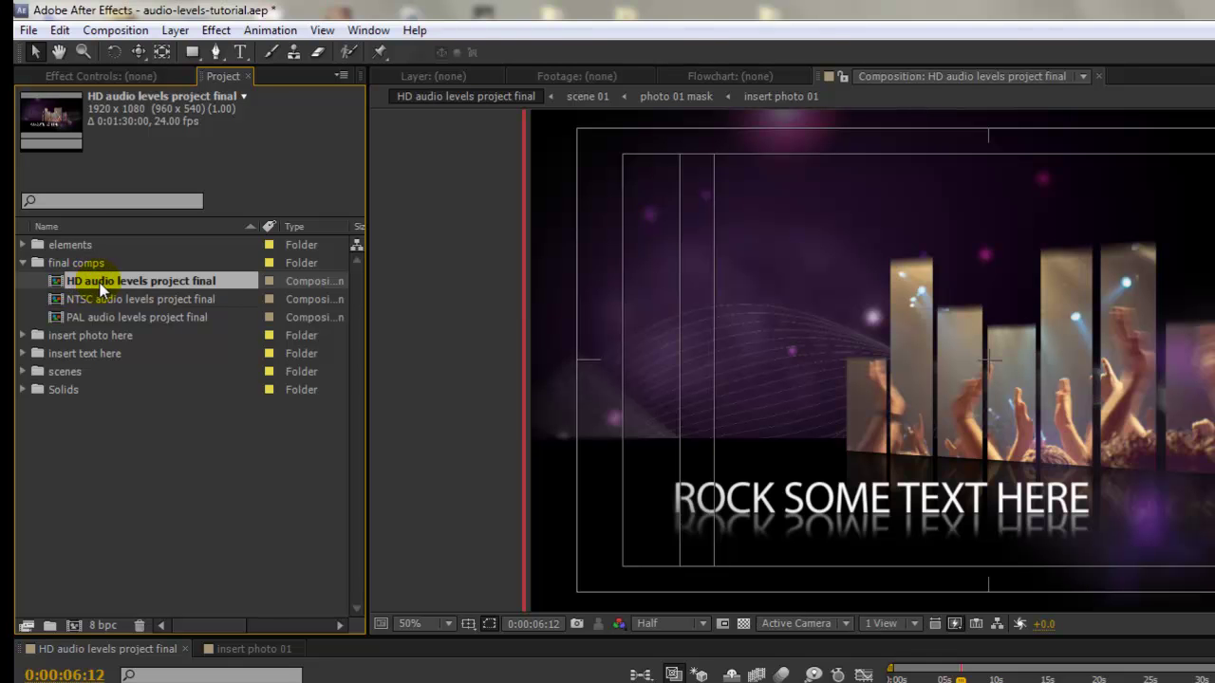
double_click(210, 282)
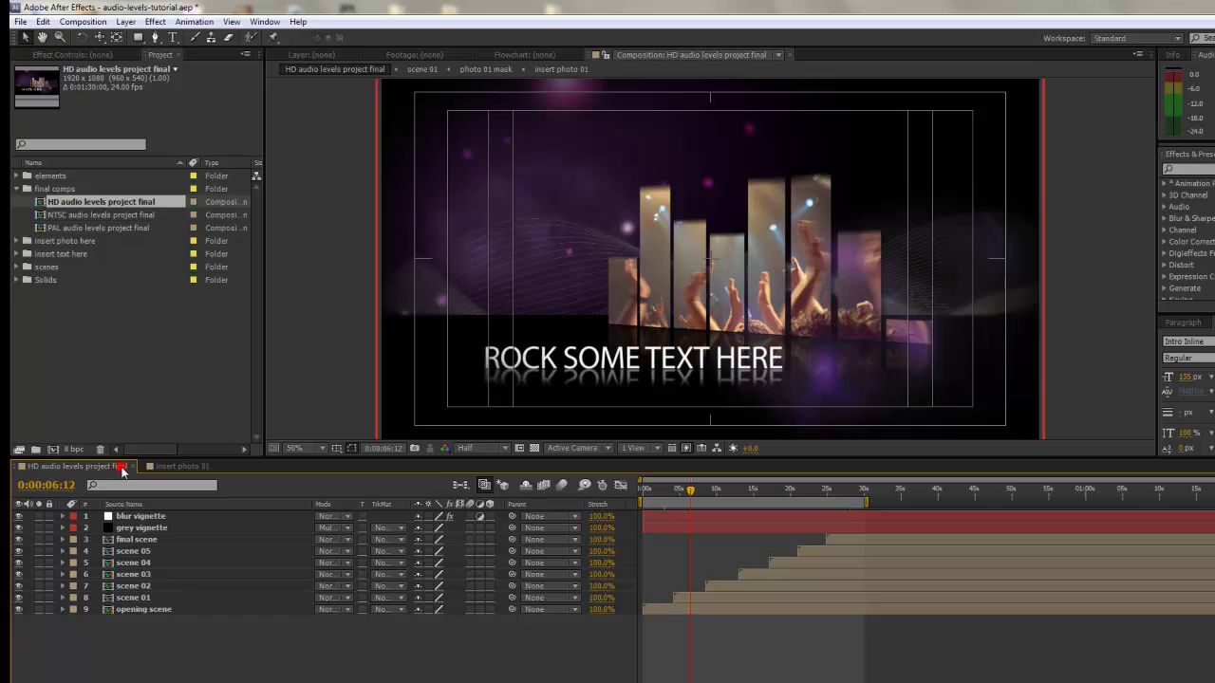
left_click(16, 241)
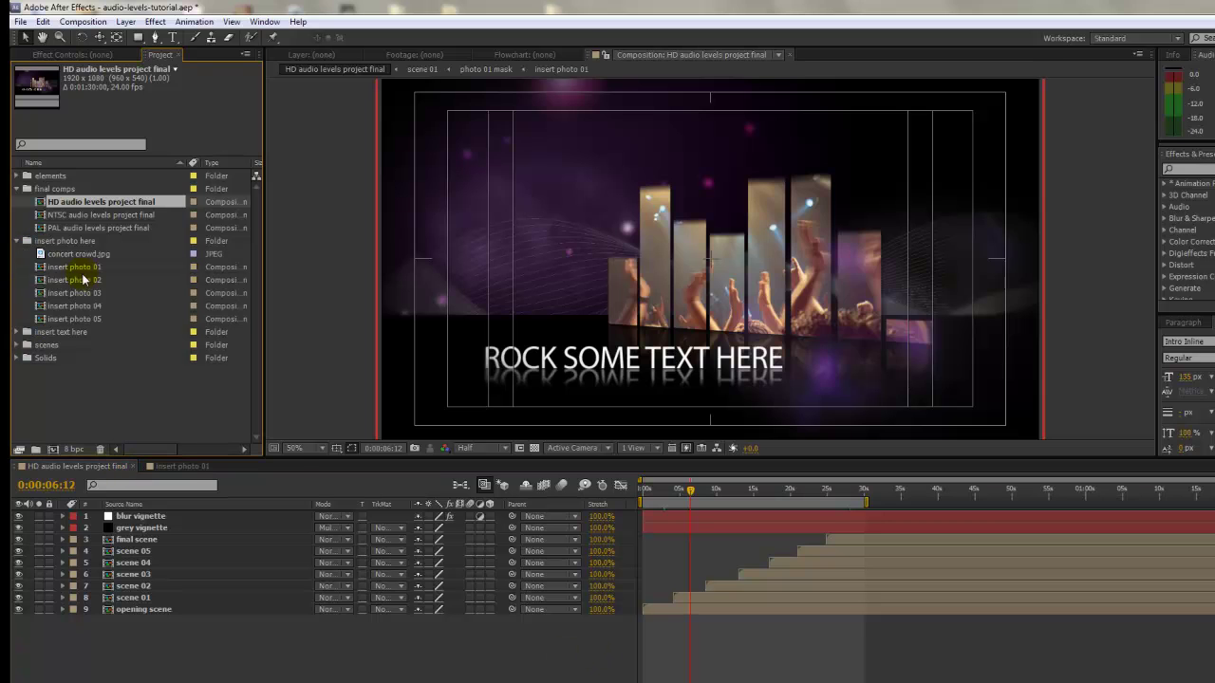
Open insert photo 02, move to 0:00:05:07, and zoom the viewer to 25%.
double_click(91, 281)
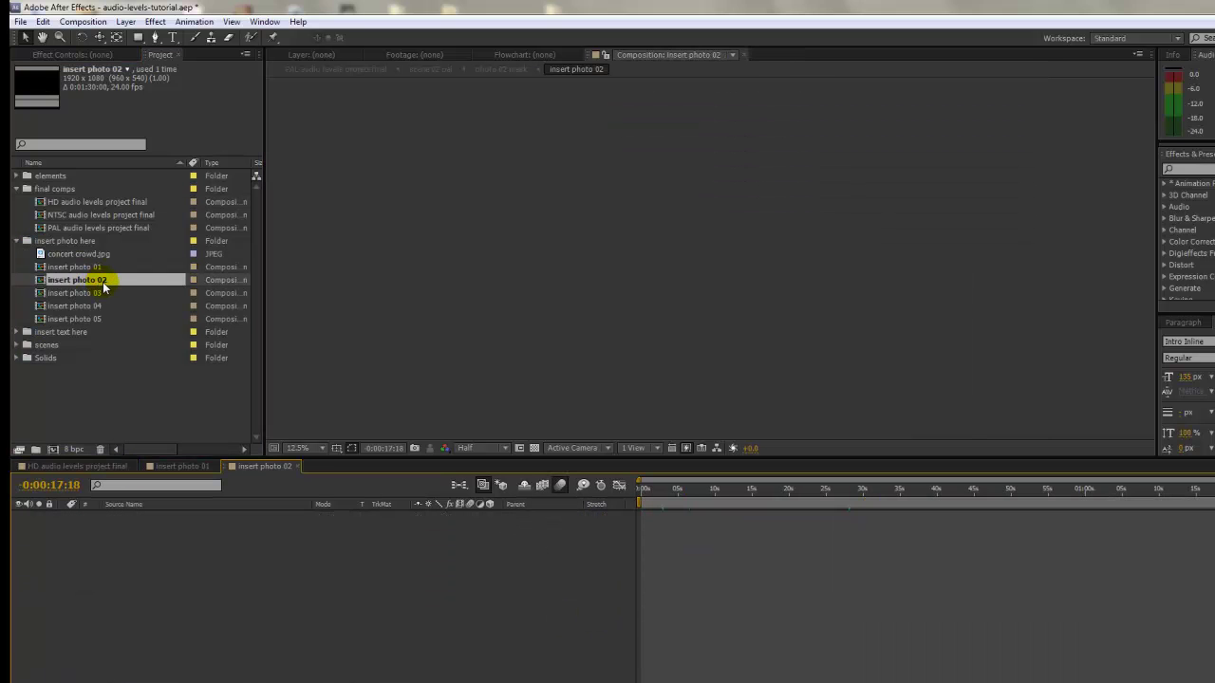
left_click(678, 490)
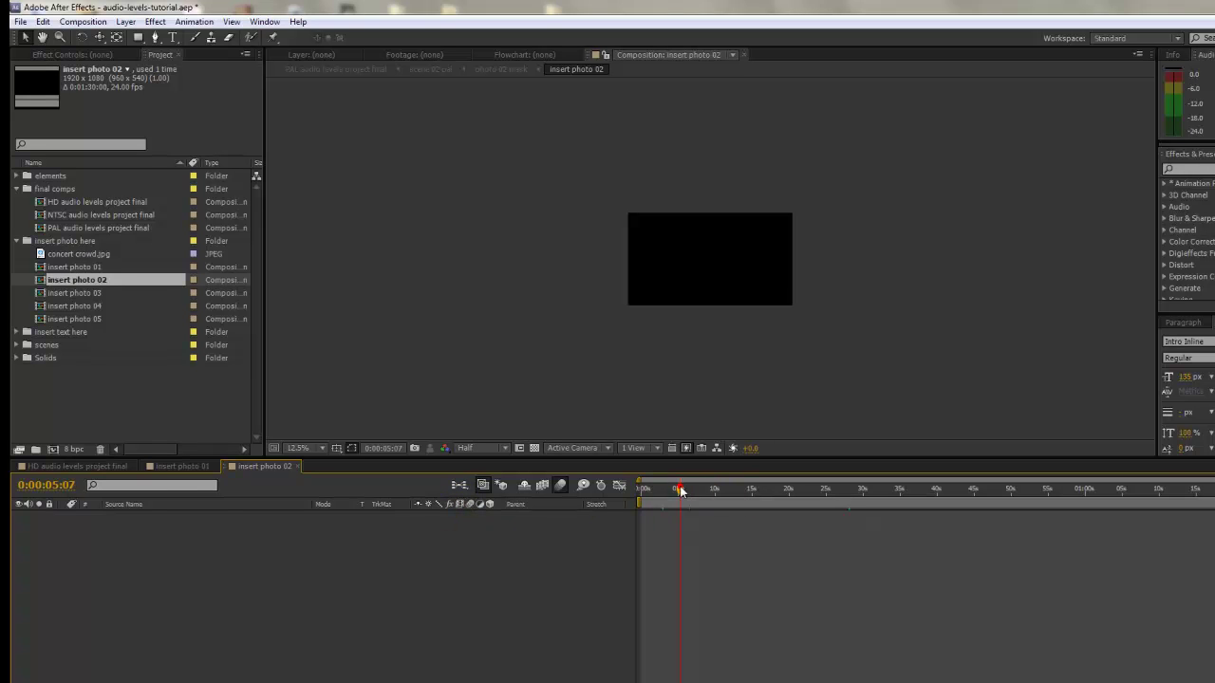
scroll(651, 218, "up", 1)
left_click(591, 344)
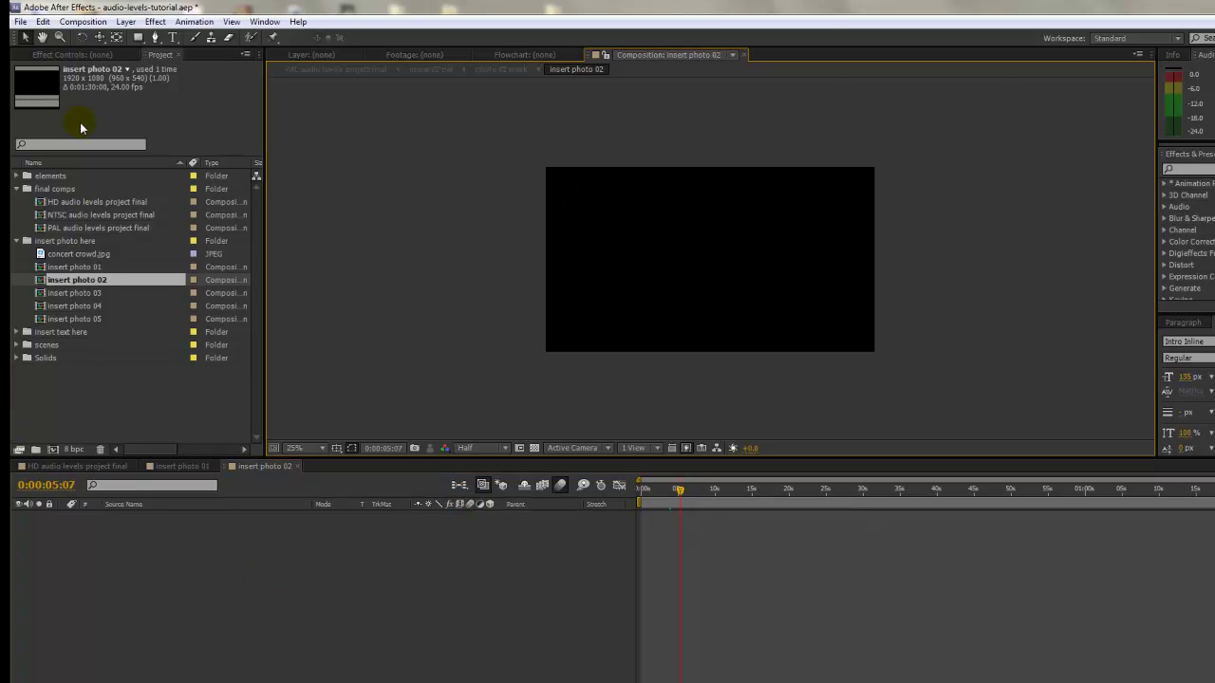
Import concert.jpg, dj hands.jpg, dreadlock_dj.jpg and guitar player.jpg via Import Multiple Files.
left_click(22, 20)
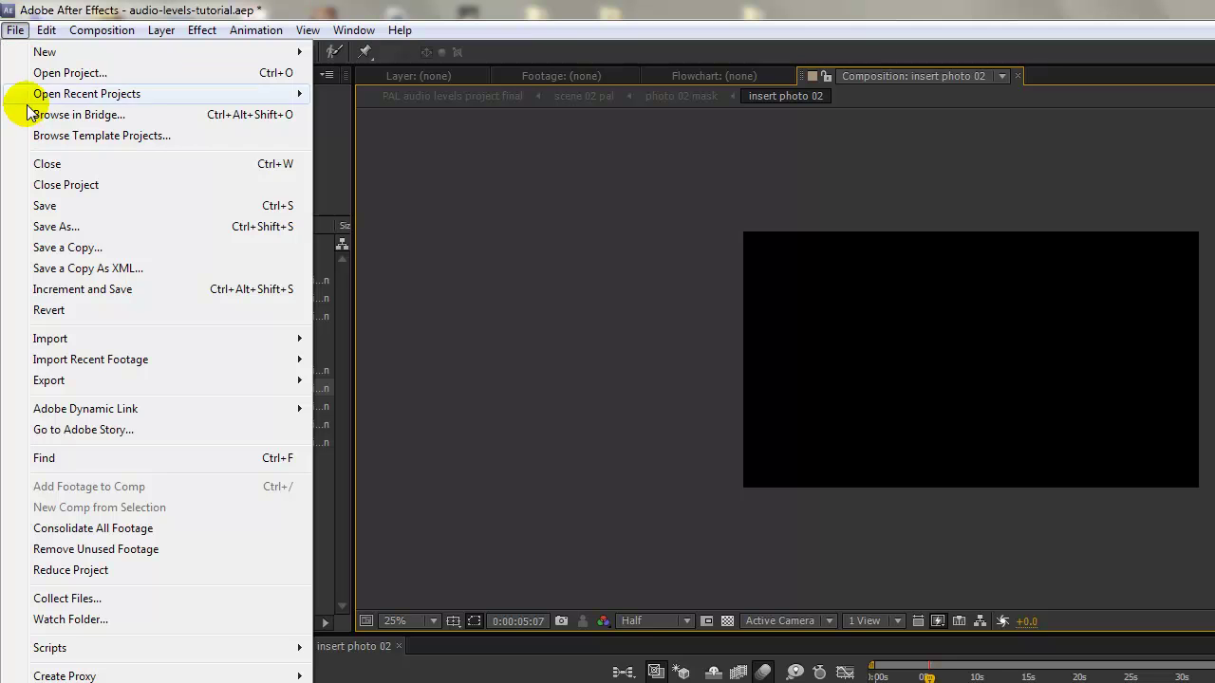
mouse_move(71, 337)
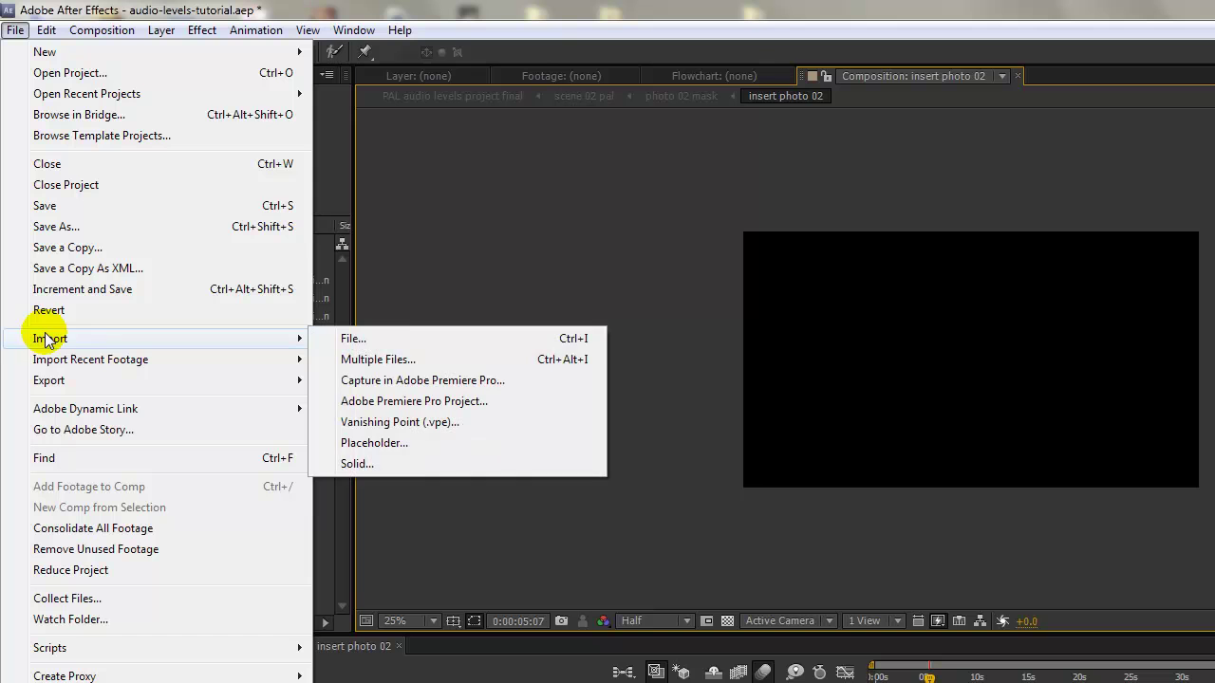
left_click(403, 360)
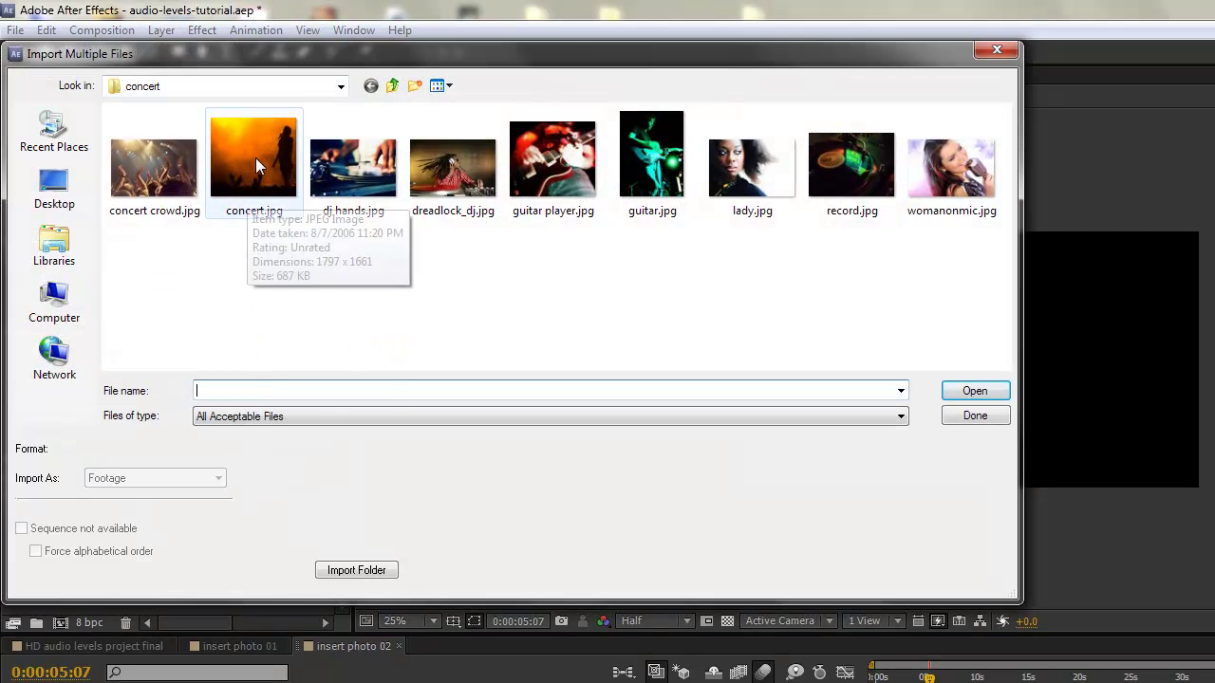
left_click(255, 160)
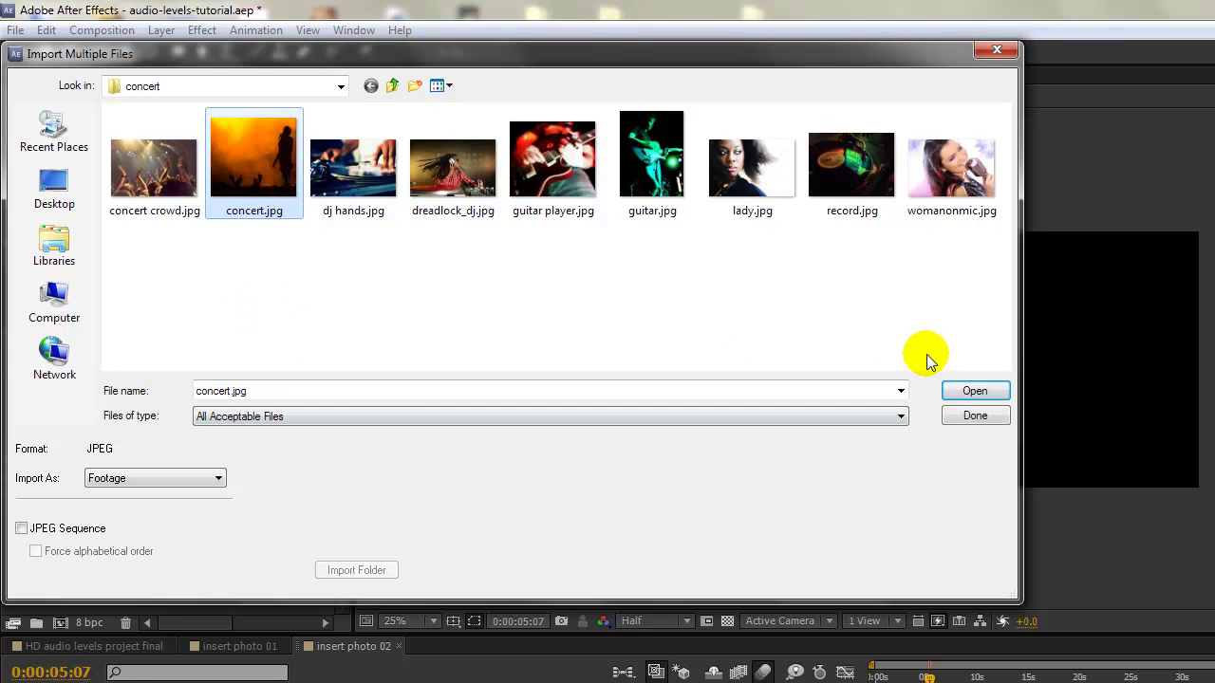
left_click(976, 390)
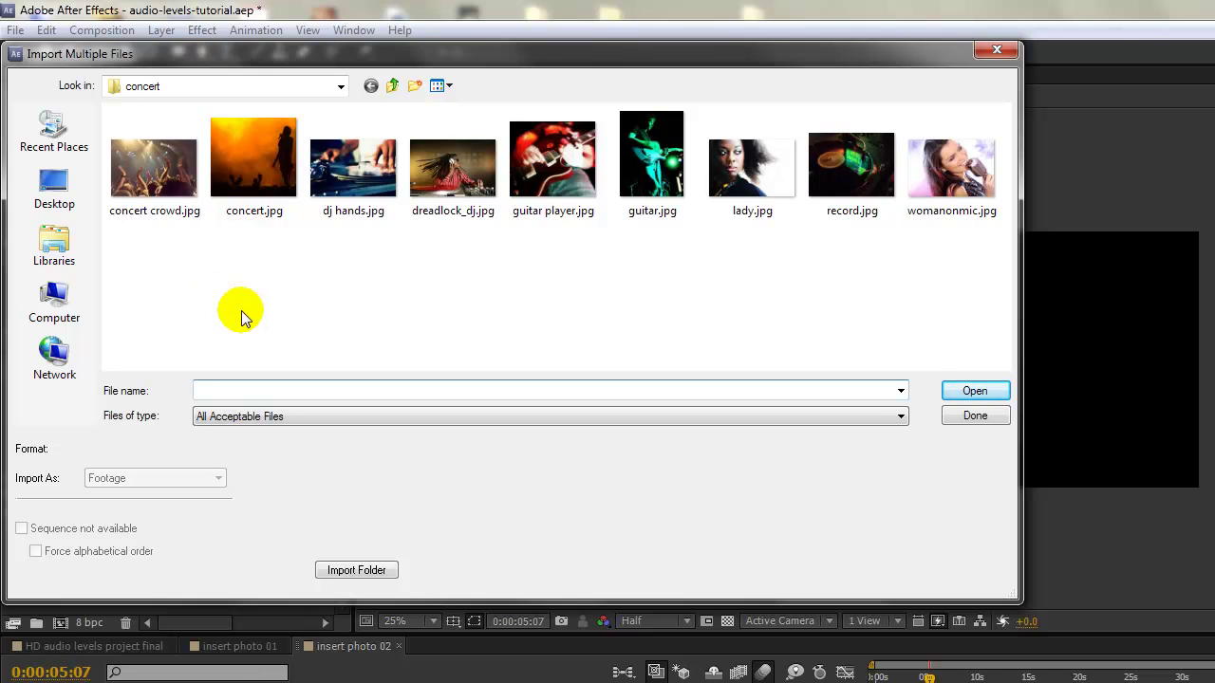
left_click(352, 177)
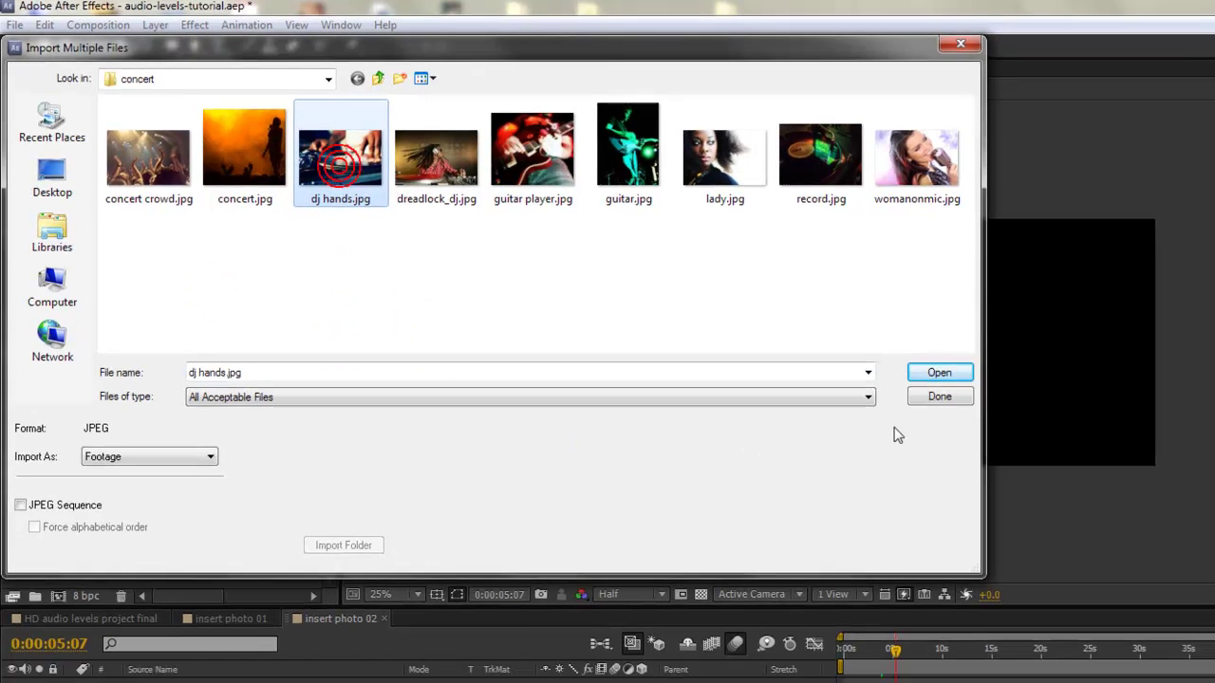
left_click(974, 390)
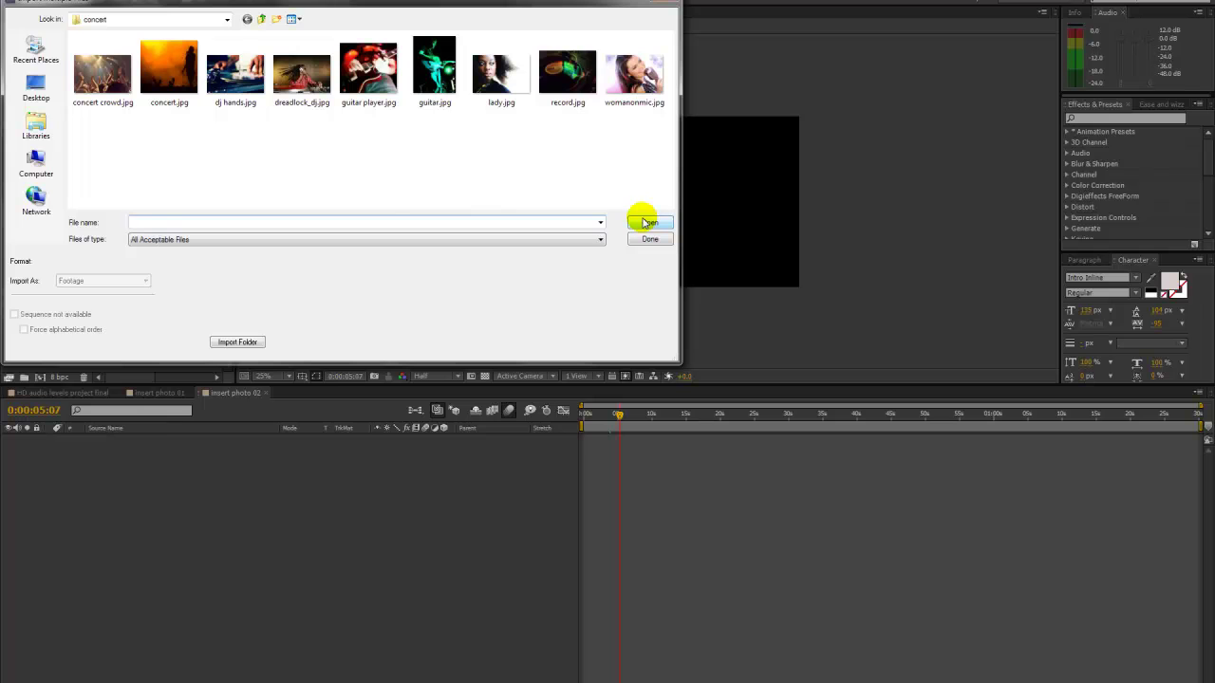
left_click(302, 74)
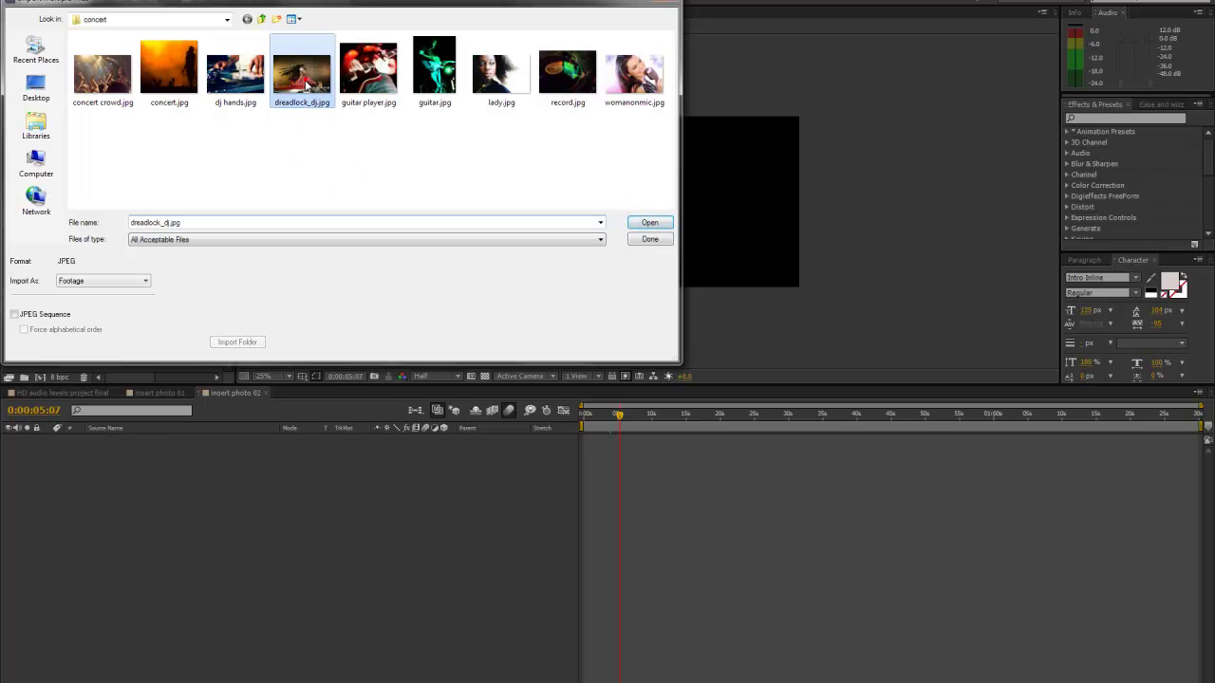
left_click(648, 224)
left_click(368, 71)
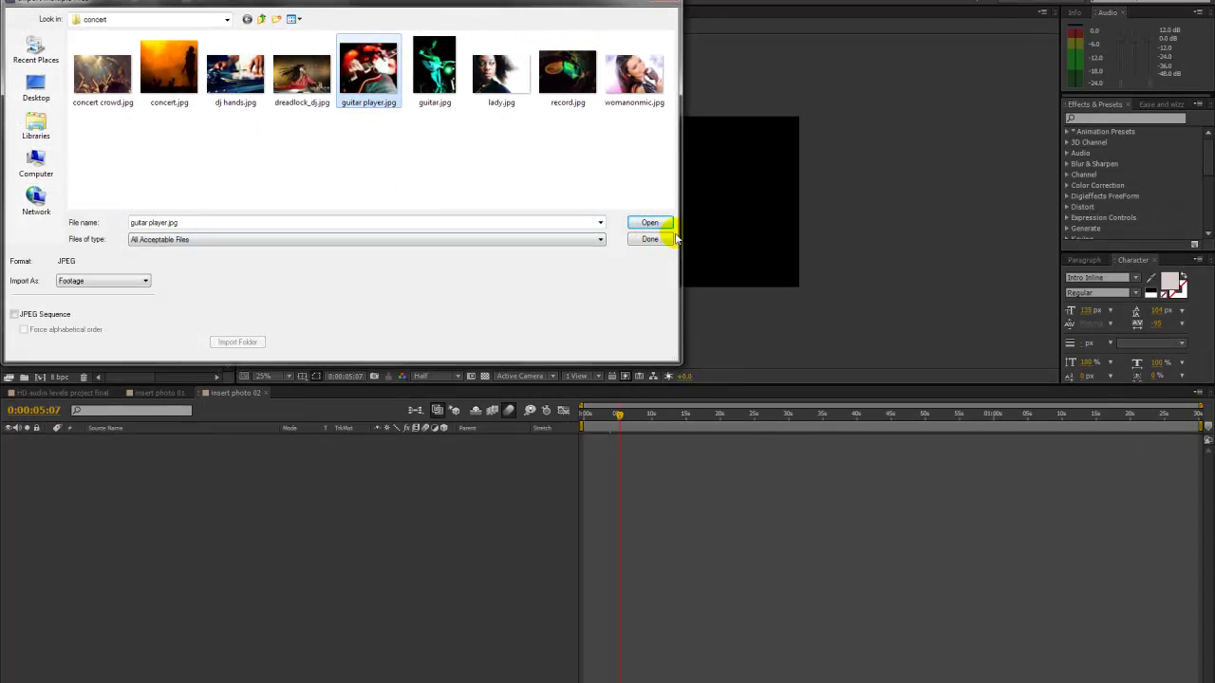
left_click(655, 224)
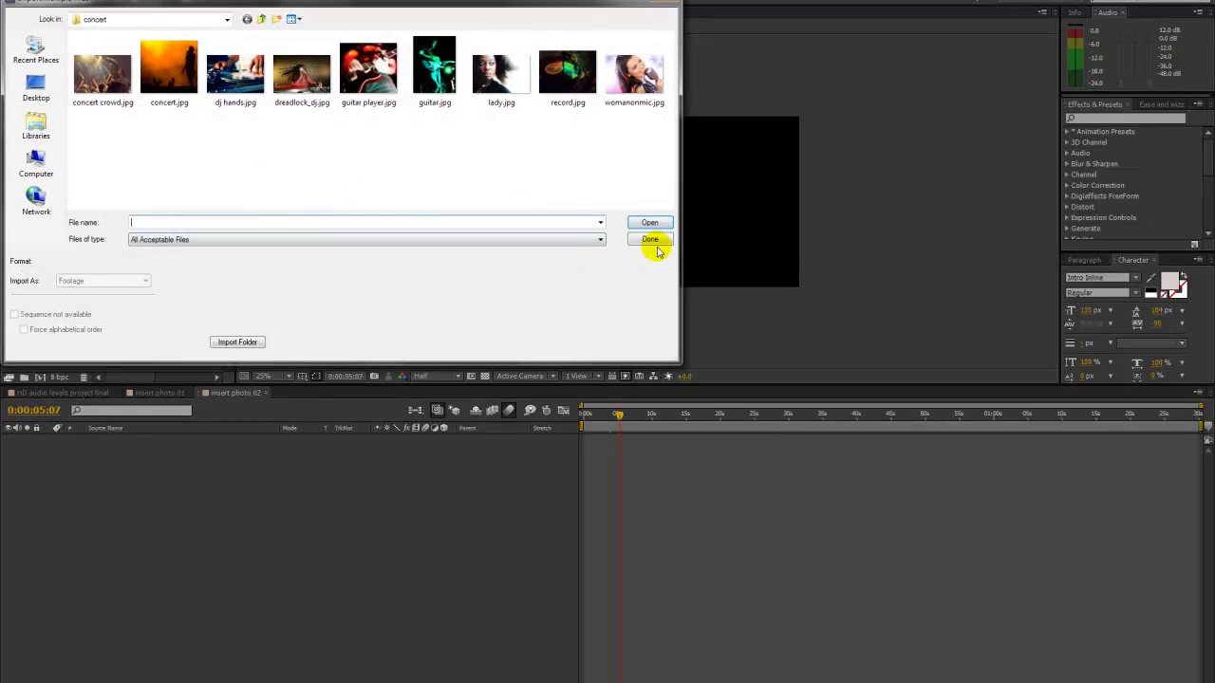
Close the import dialog and add concert.jpg as a layer in insert photo 02.
left_click(651, 241)
left_click(52, 210)
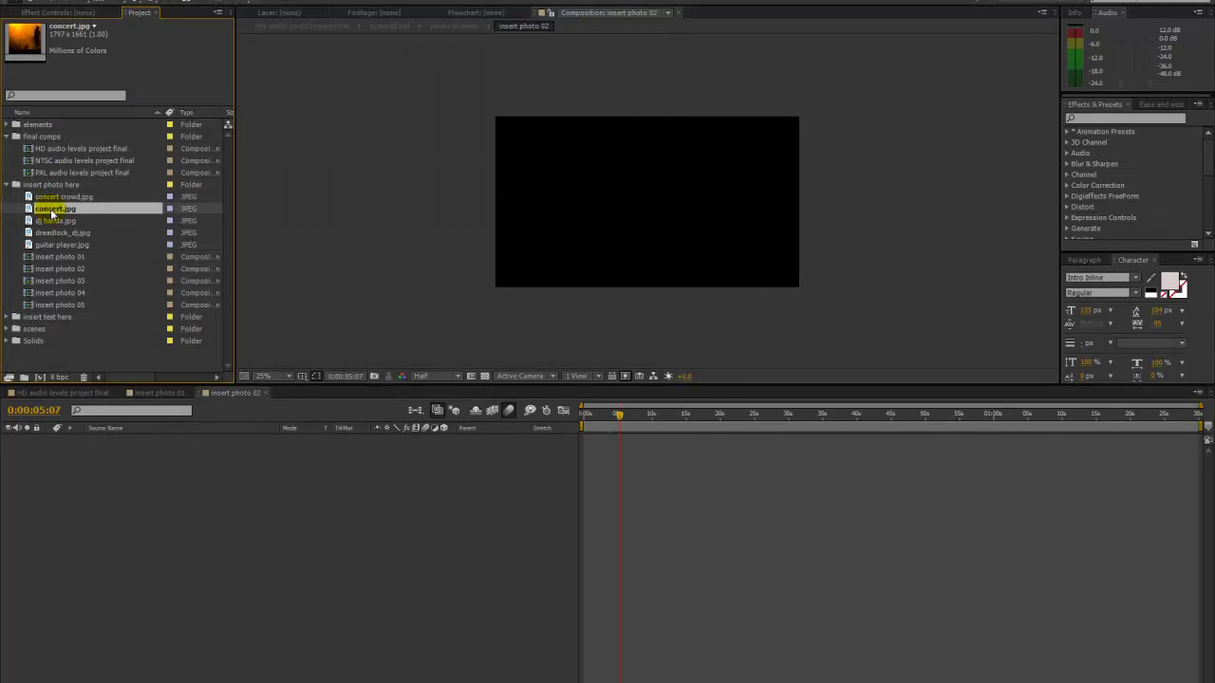
left_click_drag(52, 211, 190, 591)
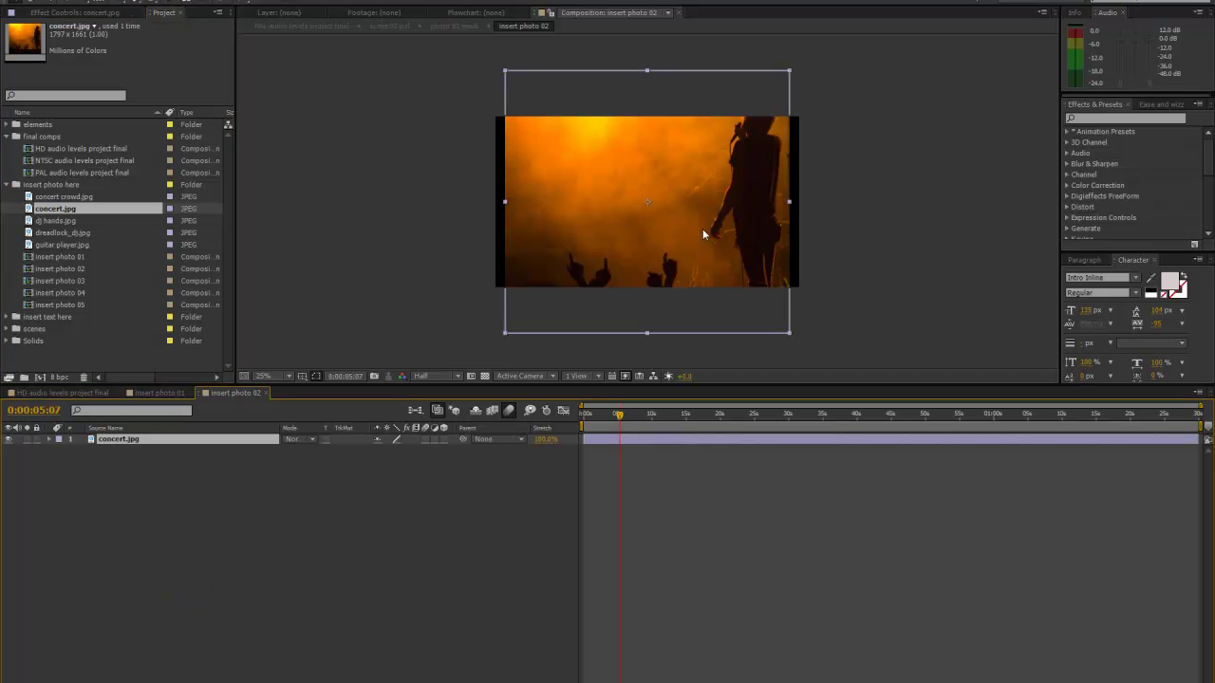
Scale the concert.jpg layer to 122% and move it to 840, 872 to frame the singer.
left_click(104, 440)
left_click(55, 442)
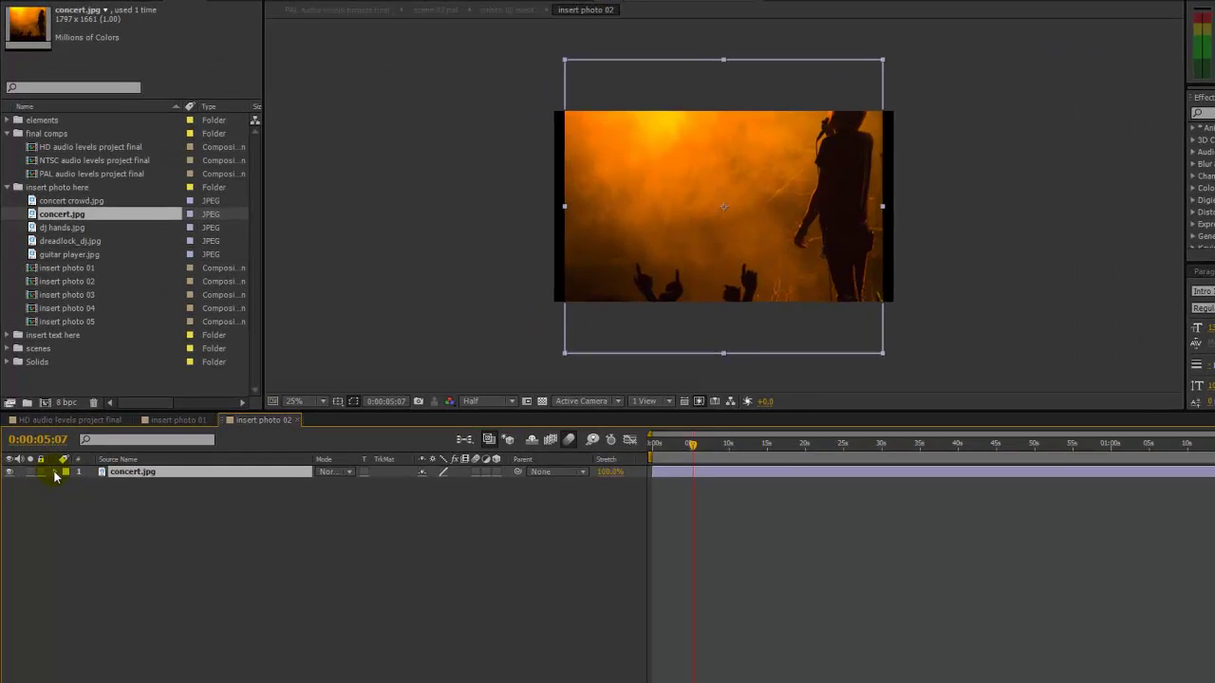
left_click(55, 473)
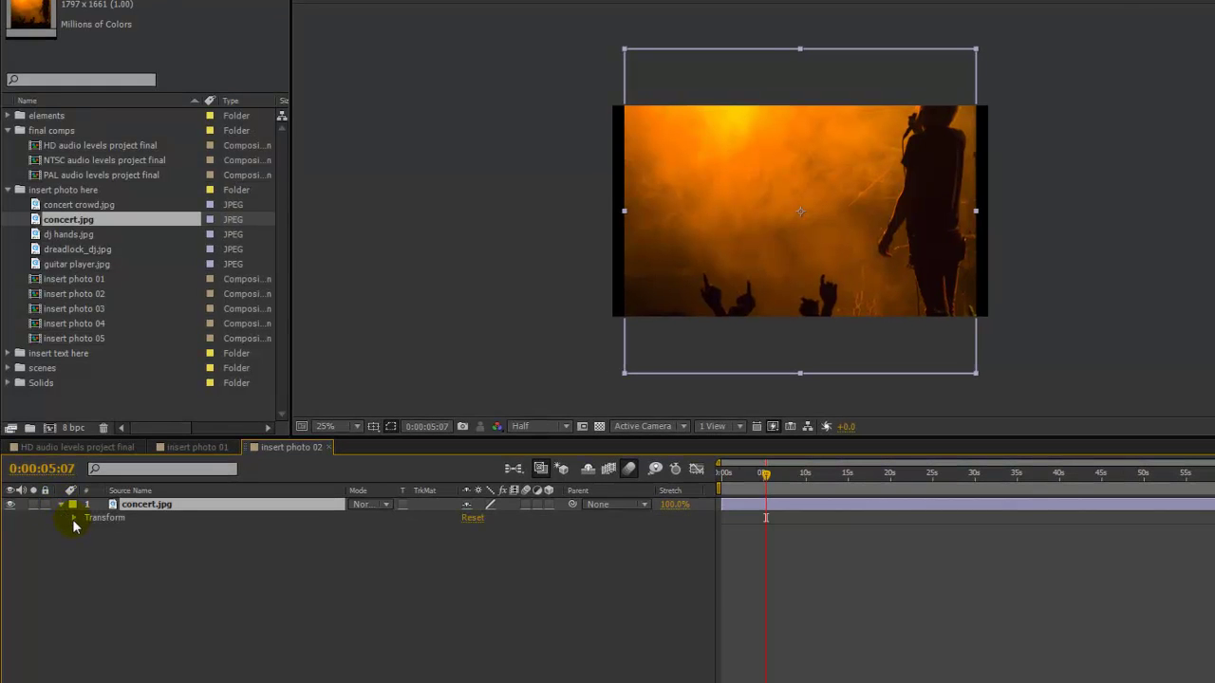
left_click(74, 518)
left_click(159, 506)
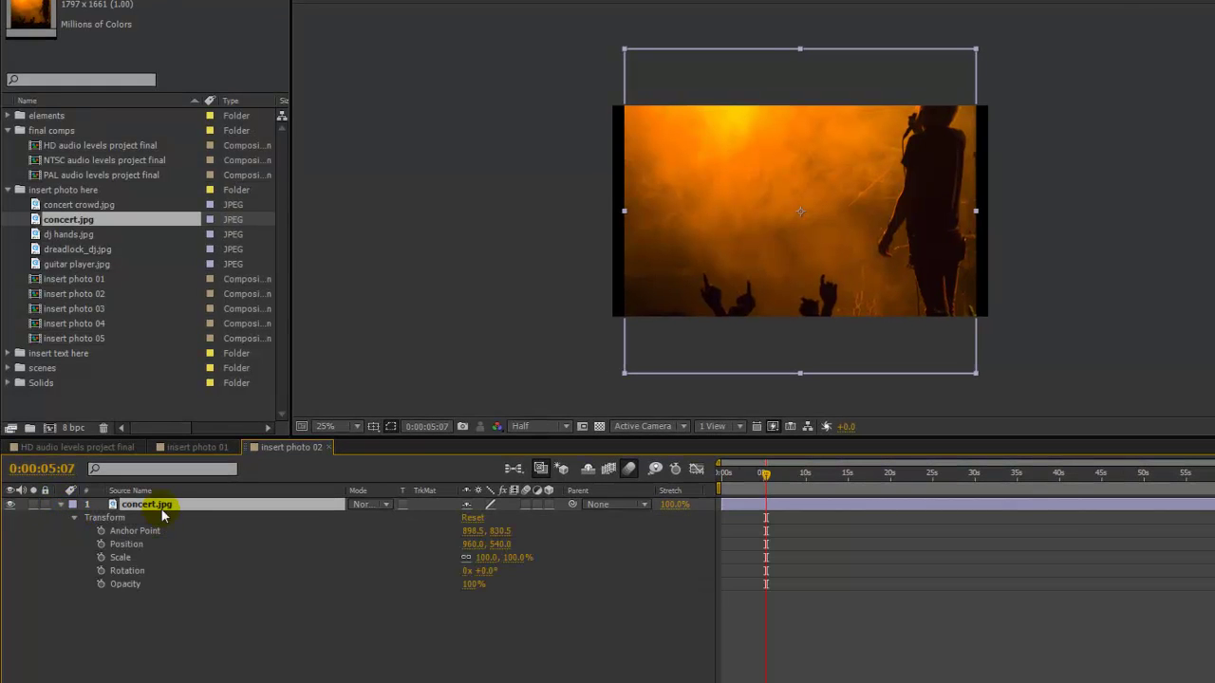
left_click(121, 559)
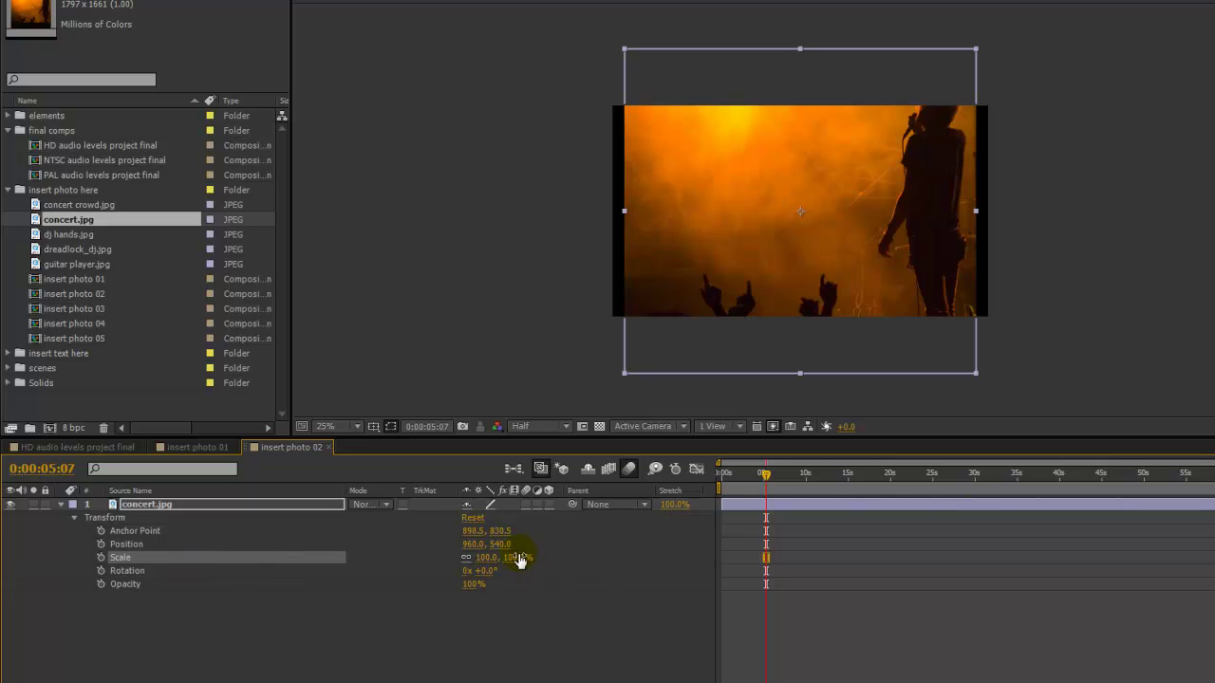
left_click_drag(517, 558, 785, 320)
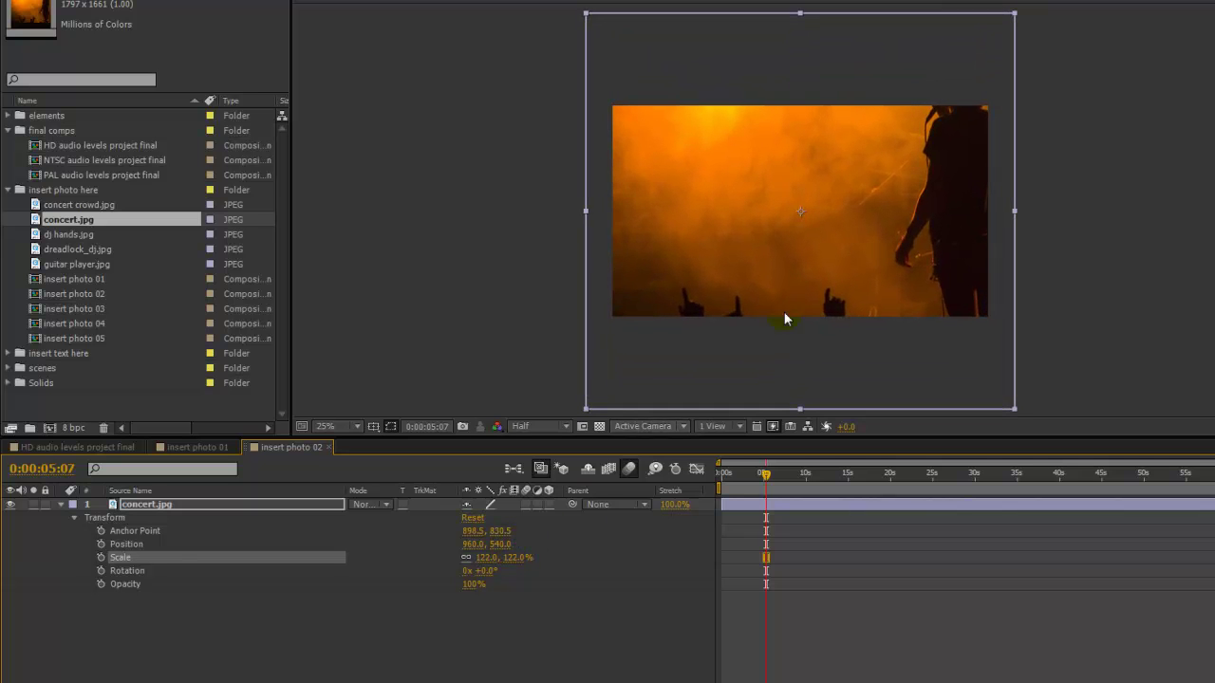
left_click_drag(769, 187, 745, 247)
left_click_drag(689, 174, 688, 169)
Open insert photo 03, add dj hands.jpg as its layer, and scale it to 67%.
left_click(73, 307)
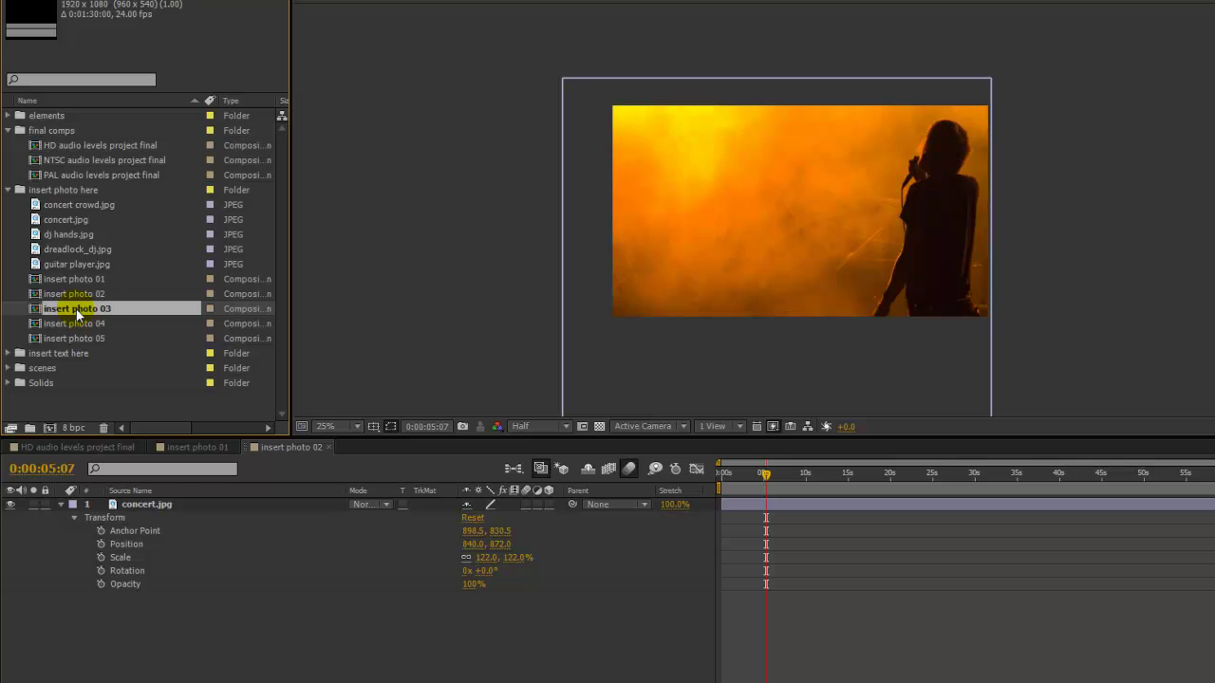
double_click(76, 309)
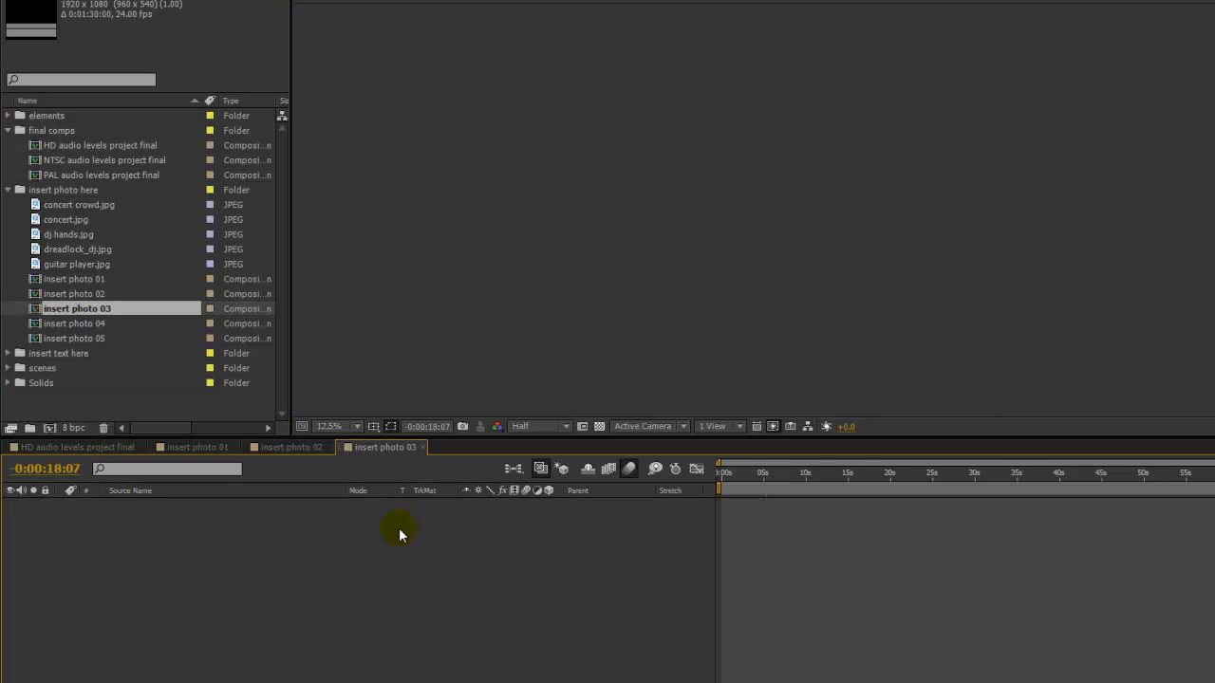
left_click_drag(75, 238, 168, 573)
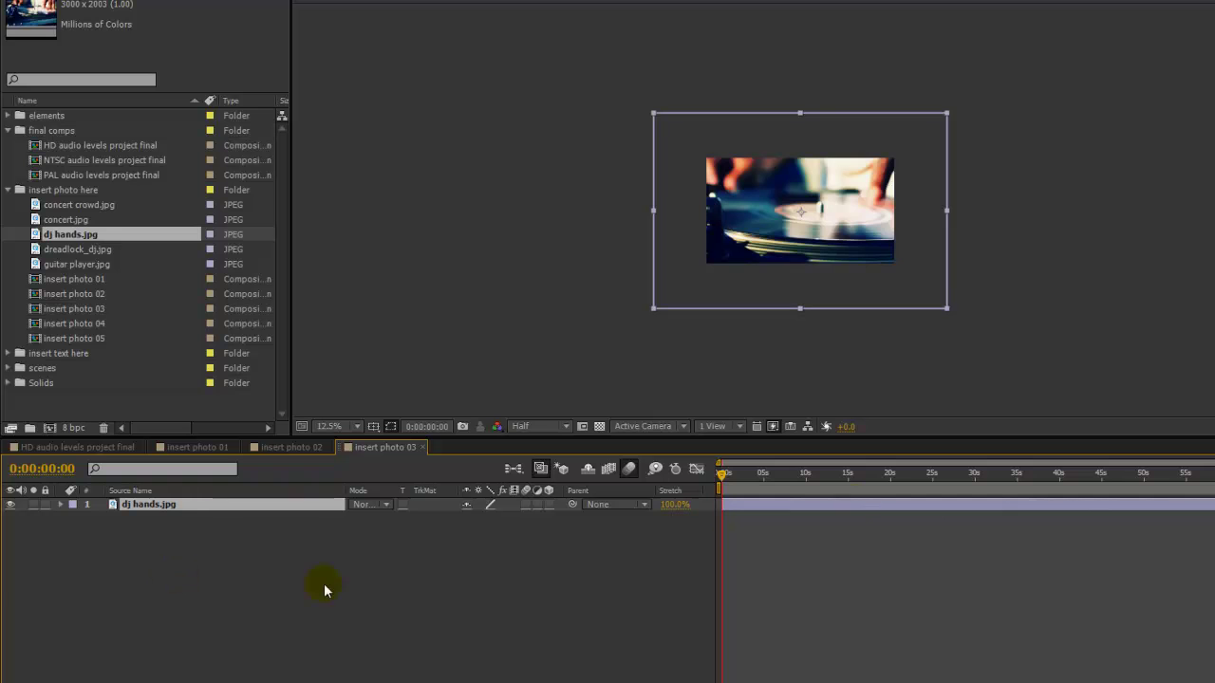
left_click(60, 506)
left_click(75, 517)
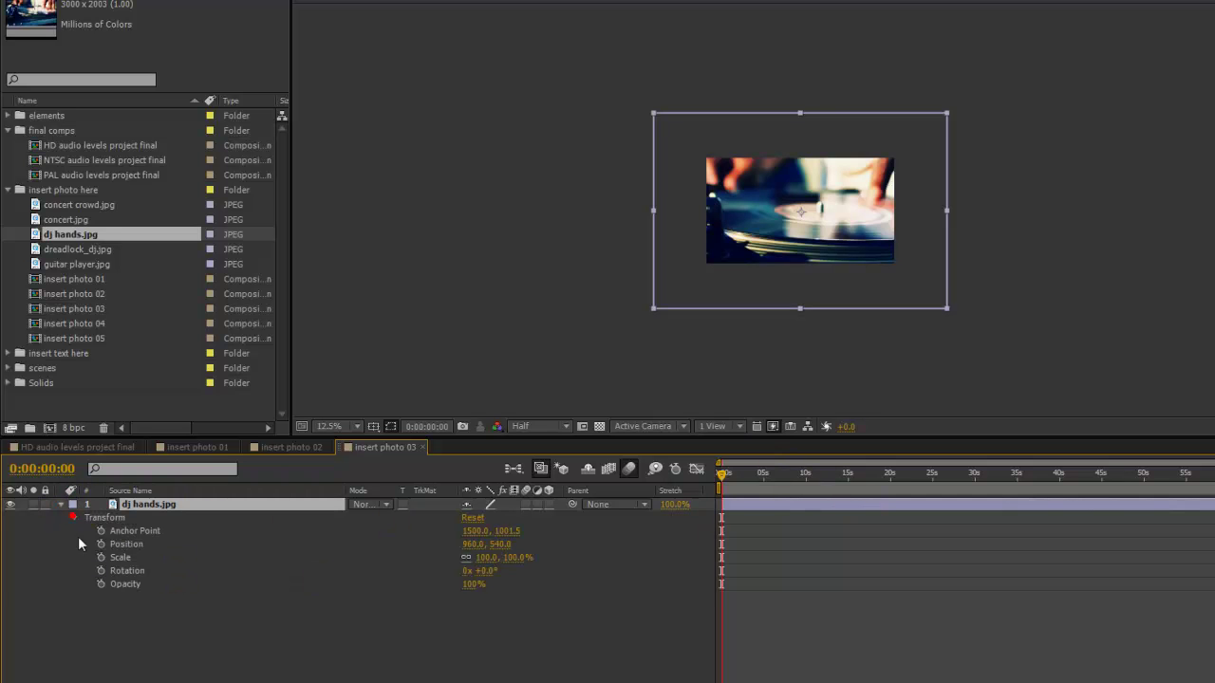
left_click_drag(518, 560, 486, 560)
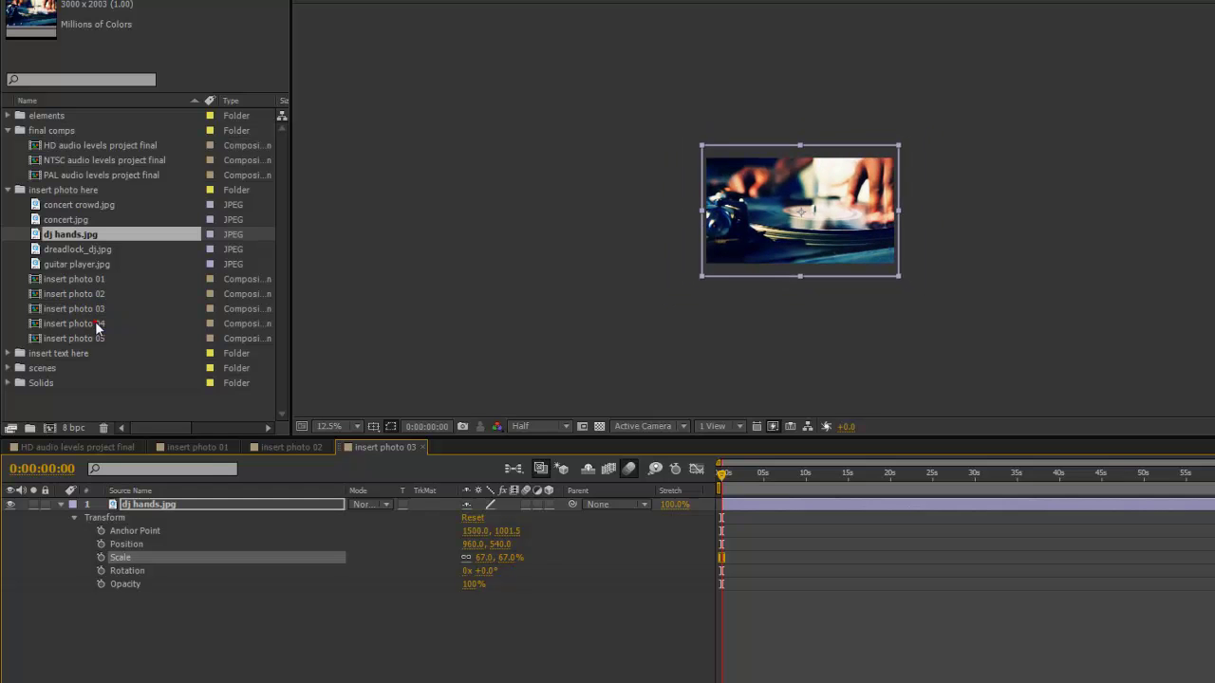
Open insert photo 04, add dreadlock_dj.jpg, and scale it to 117%.
double_click(65, 324)
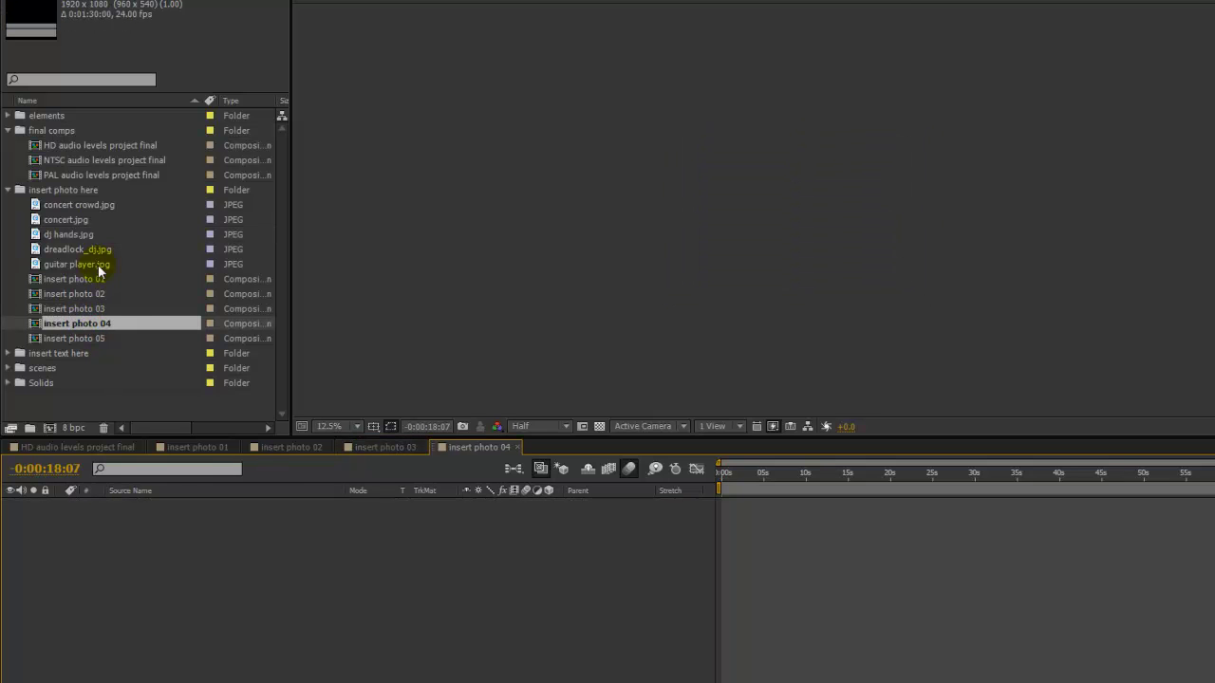
left_click_drag(88, 251, 134, 539)
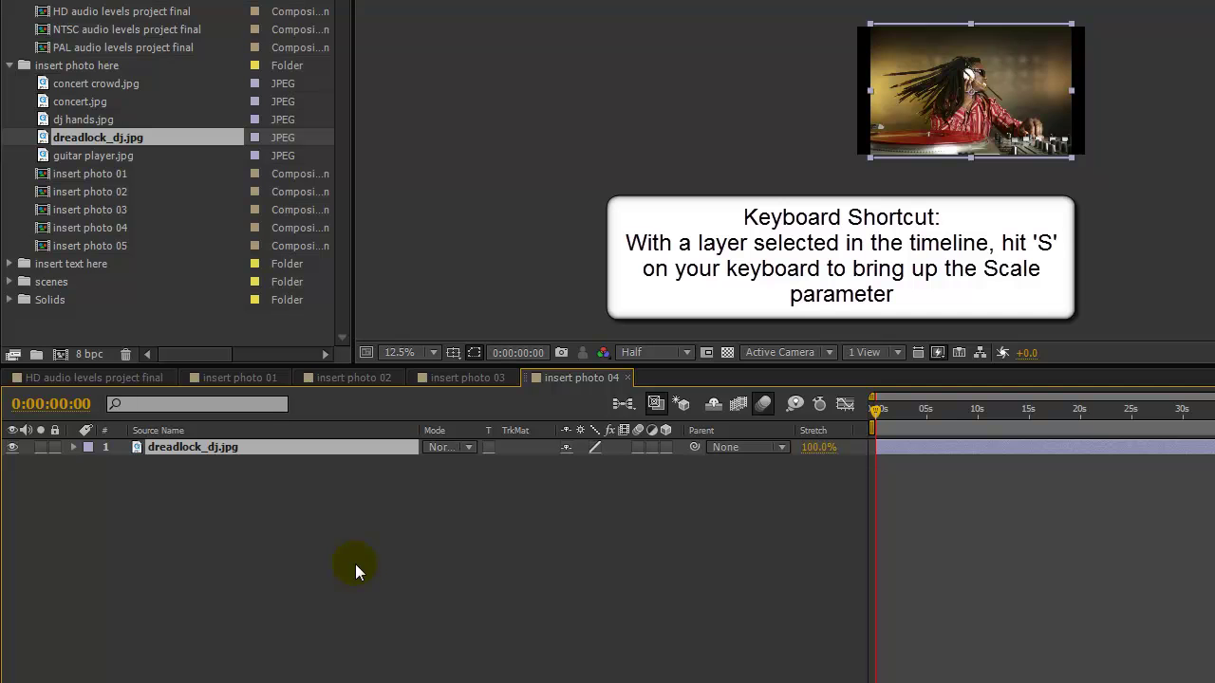
key("s")
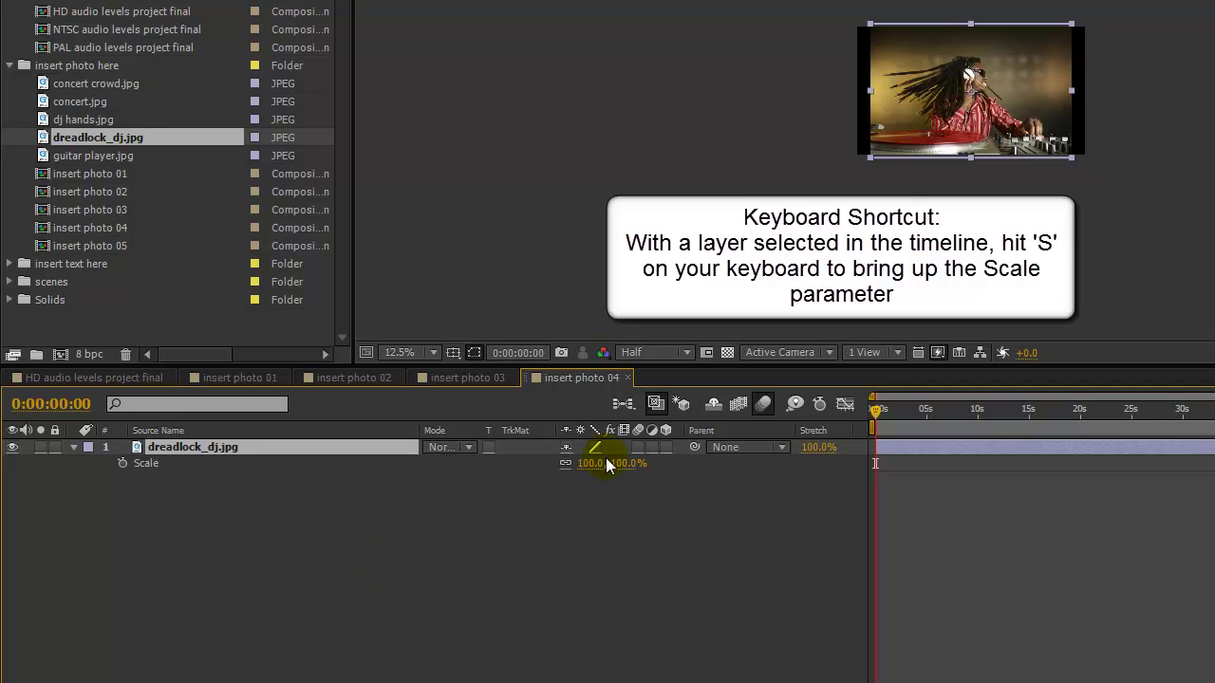
left_click_drag(627, 462, 642, 462)
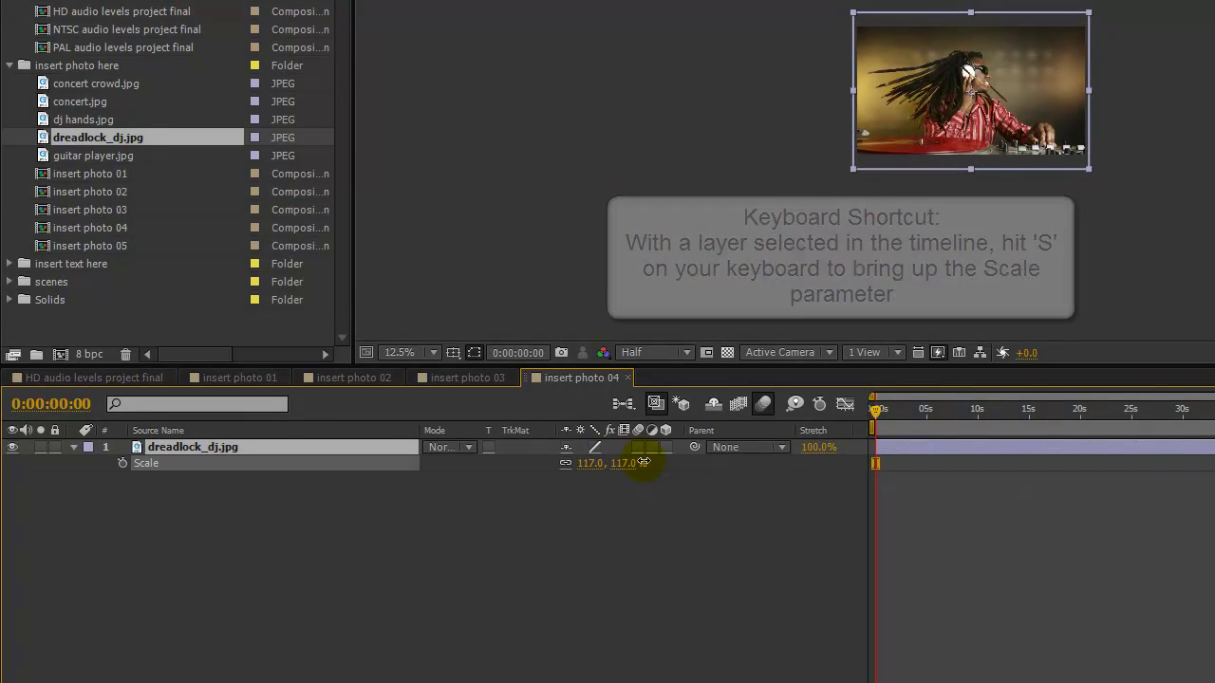
Add guitar player.jpg to insert photo 05 and shift it lower in the frame.
key("period")
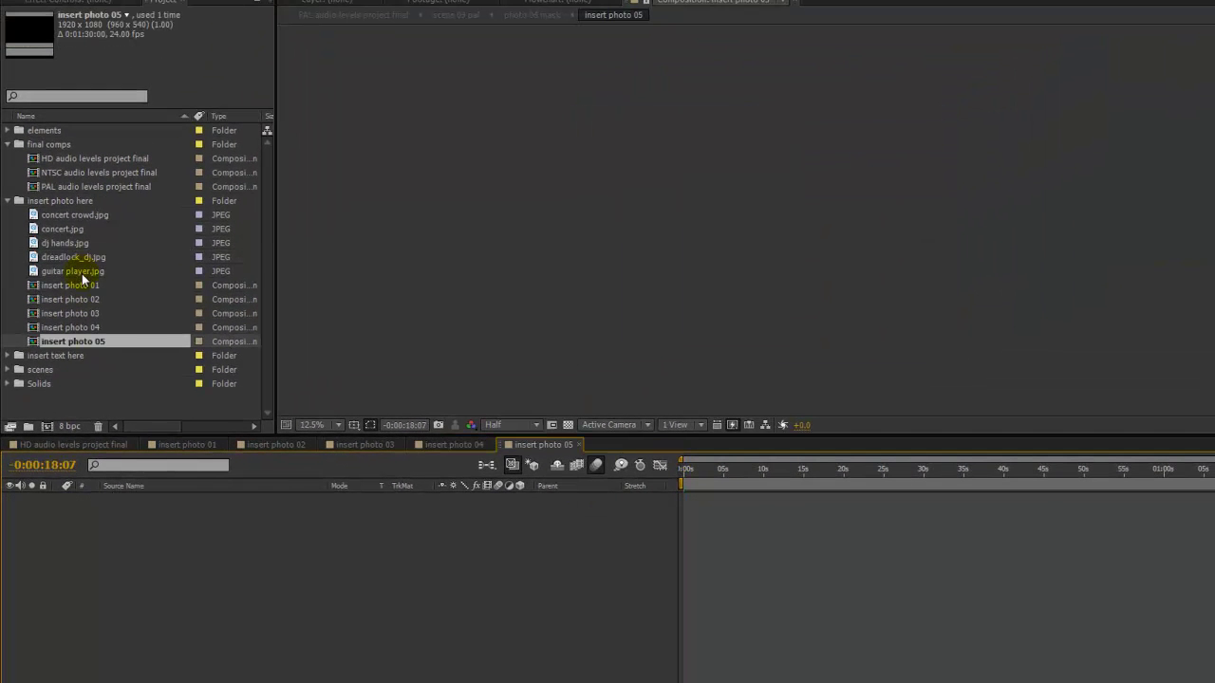
left_click_drag(83, 278, 724, 570)
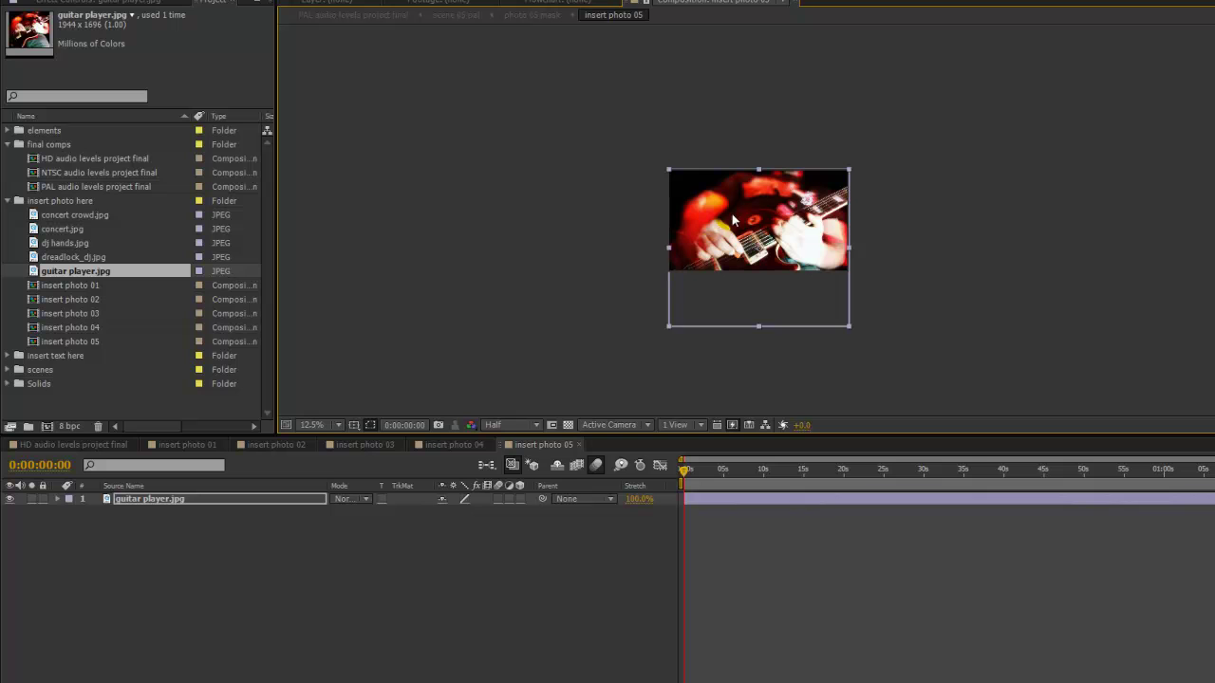
left_click_drag(731, 209, 727, 207)
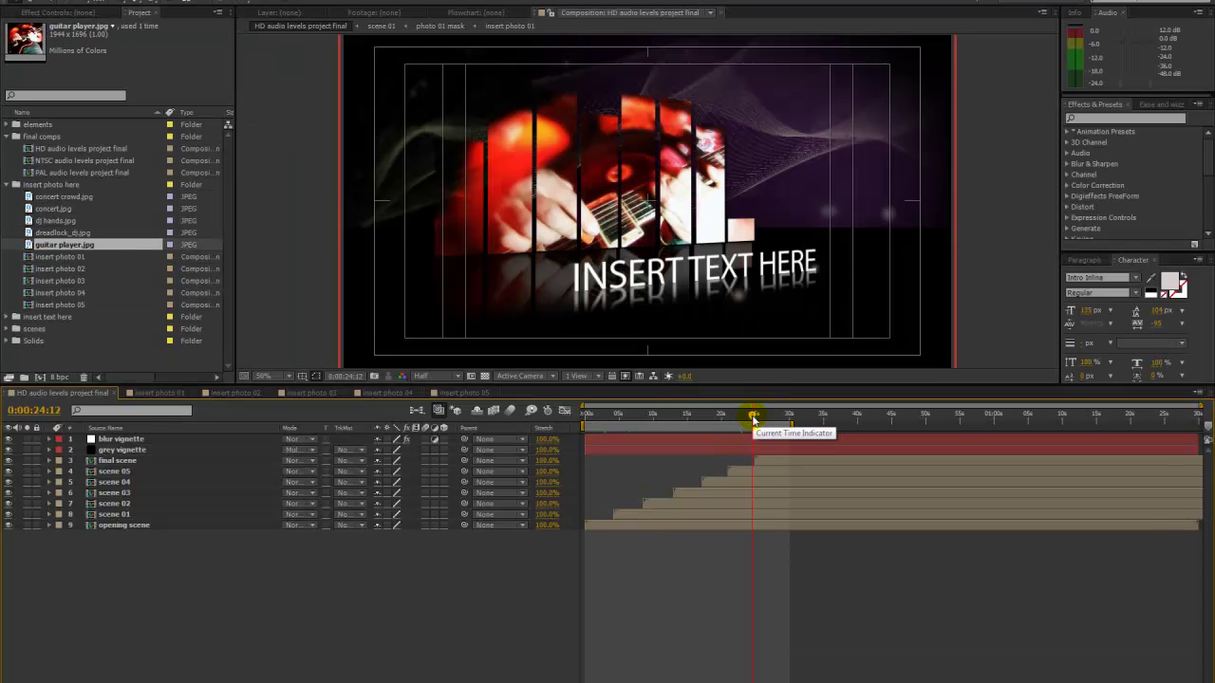
Scrub the HD final comp back from YOU ARE SO TEXTY to the ROCK SOME TEXT HERE scene.
left_click(716, 415)
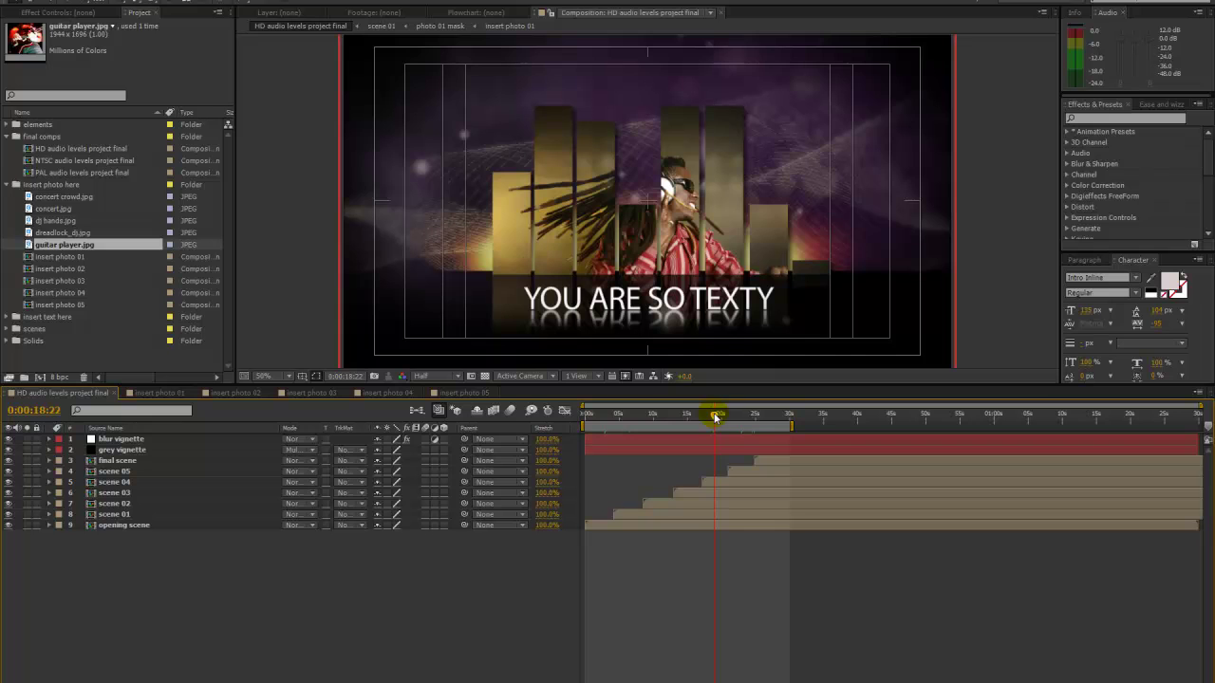
left_click_drag(716, 415, 687, 415)
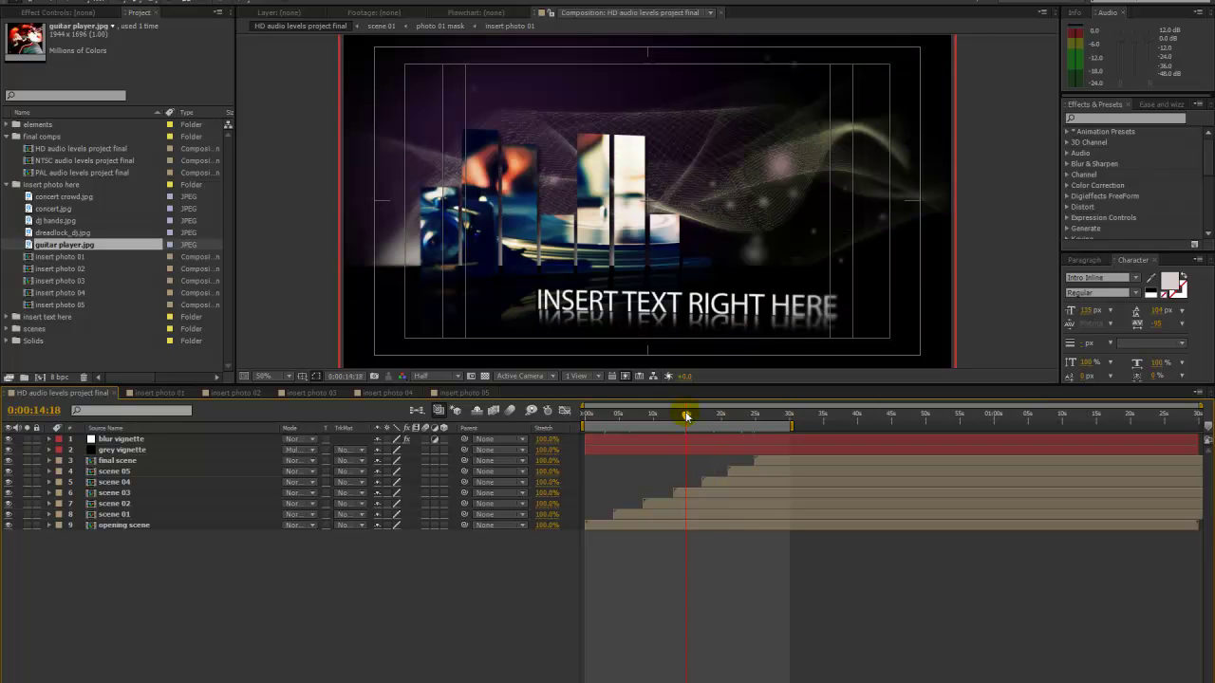
left_click_drag(687, 420, 661, 421)
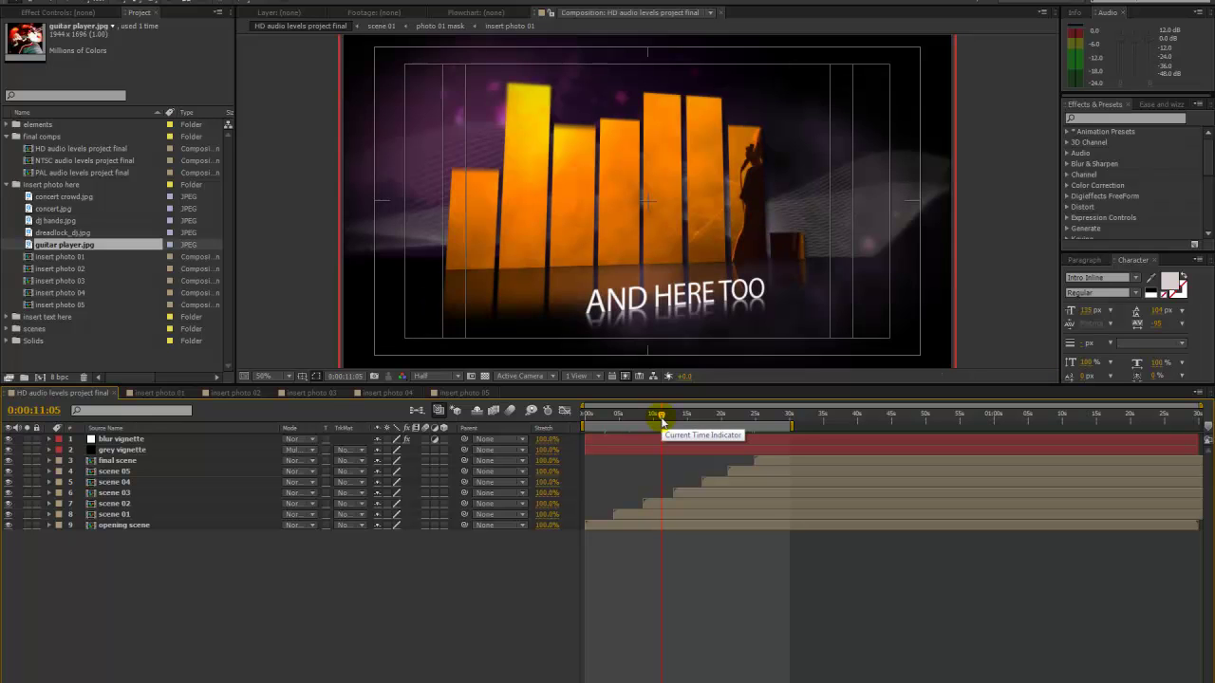
left_click_drag(662, 422, 613, 419)
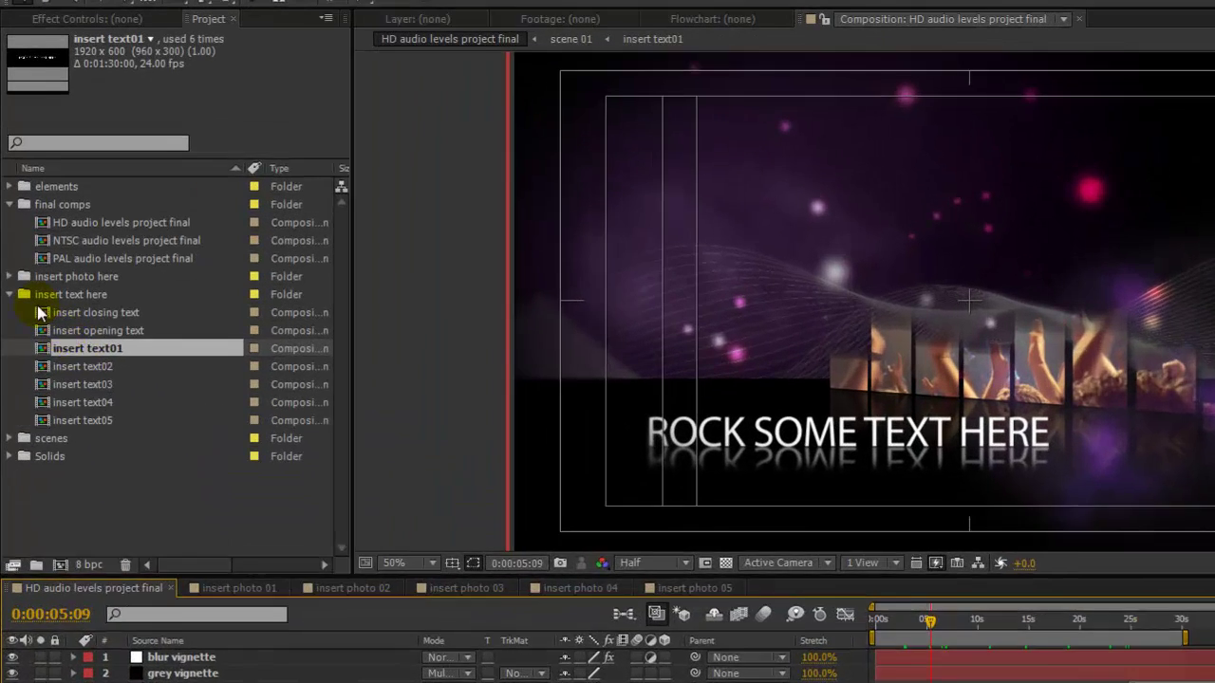
Open the insert text01 composition from the insert text here folder.
left_click(46, 197)
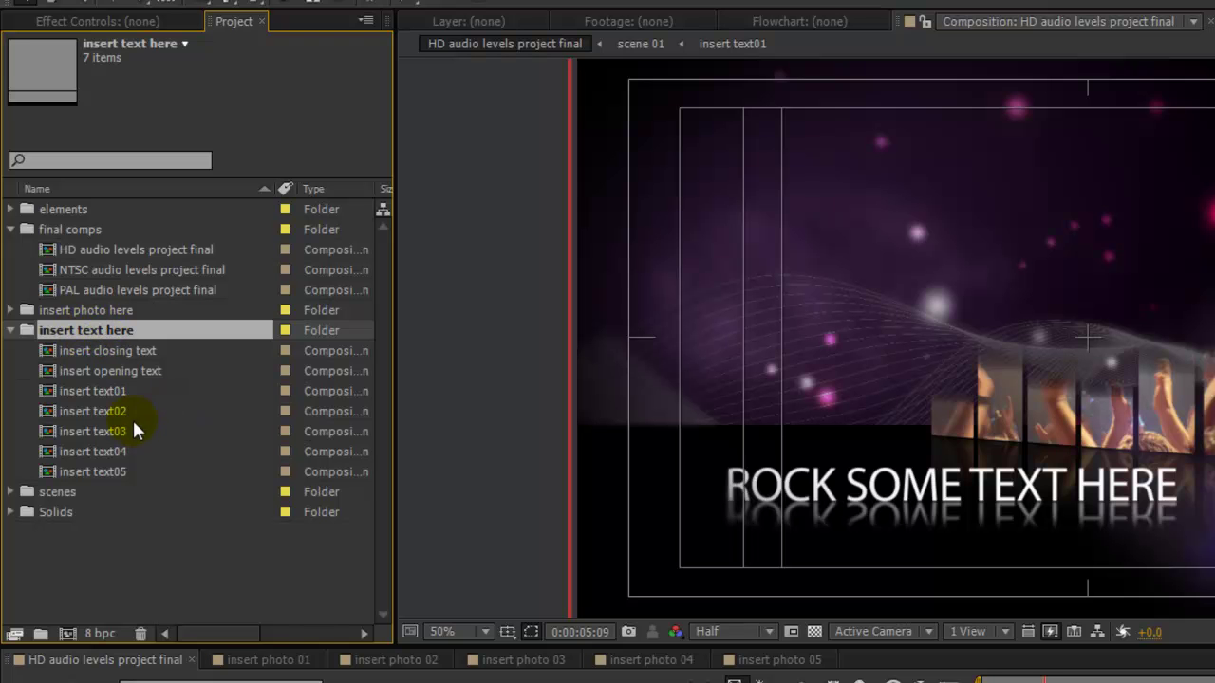
left_click(112, 390)
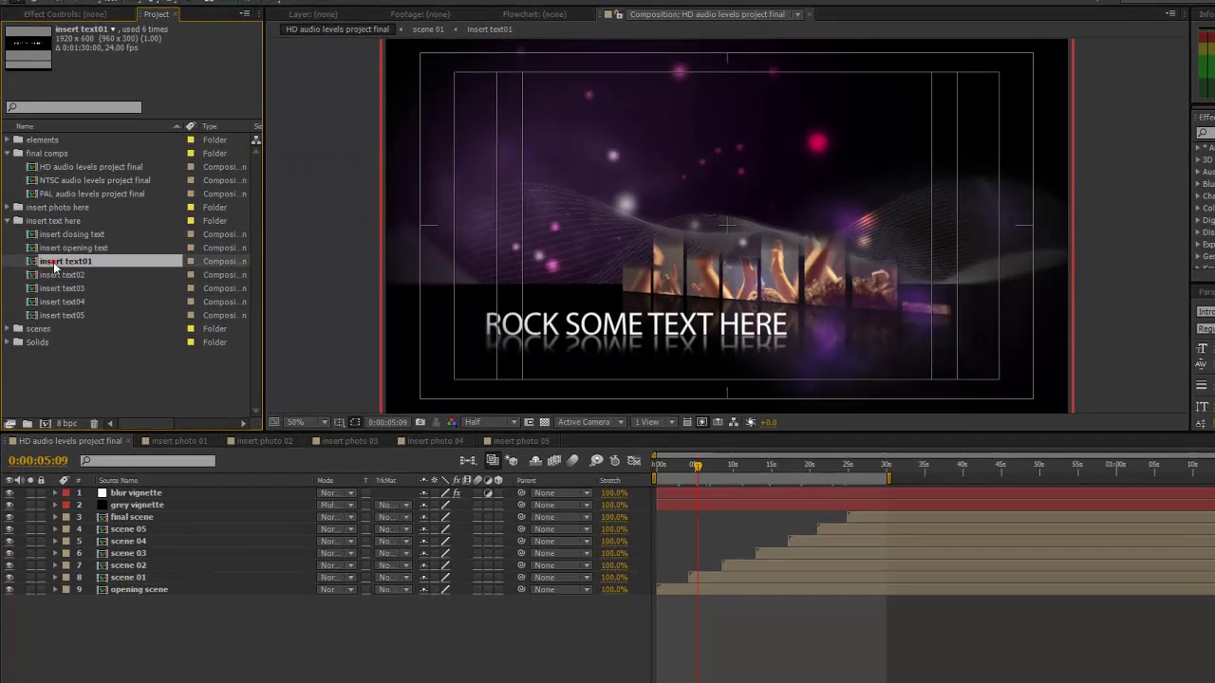
double_click(80, 391)
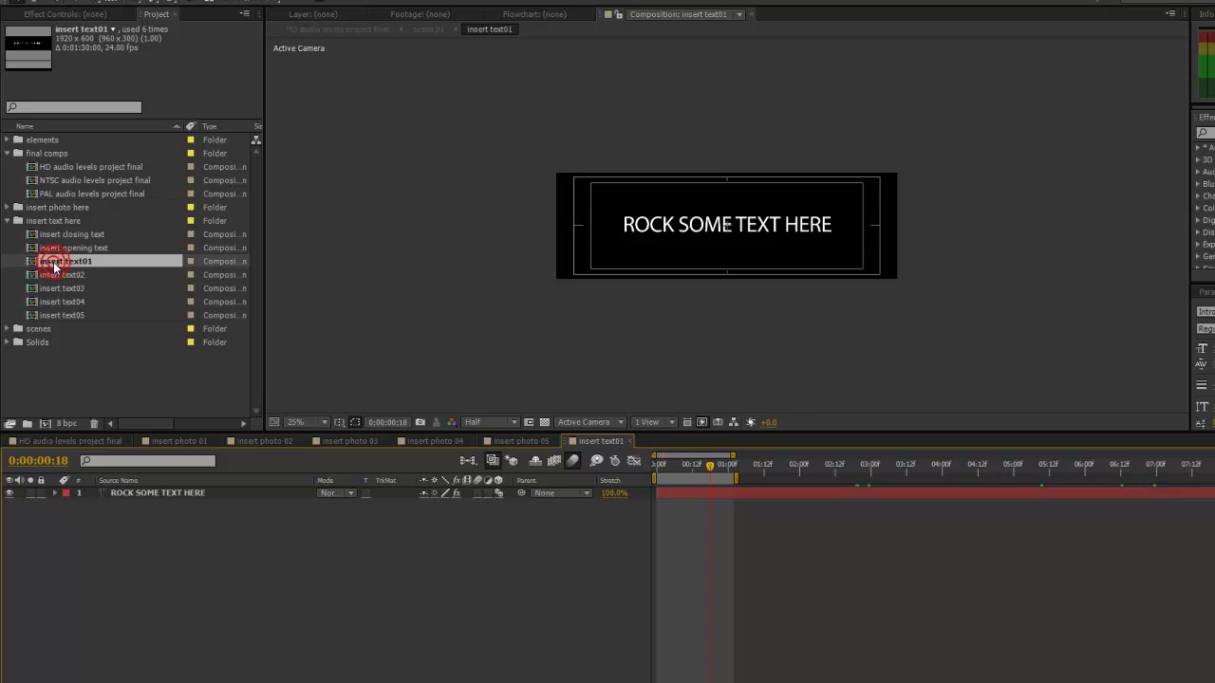
key("ctrl+a")
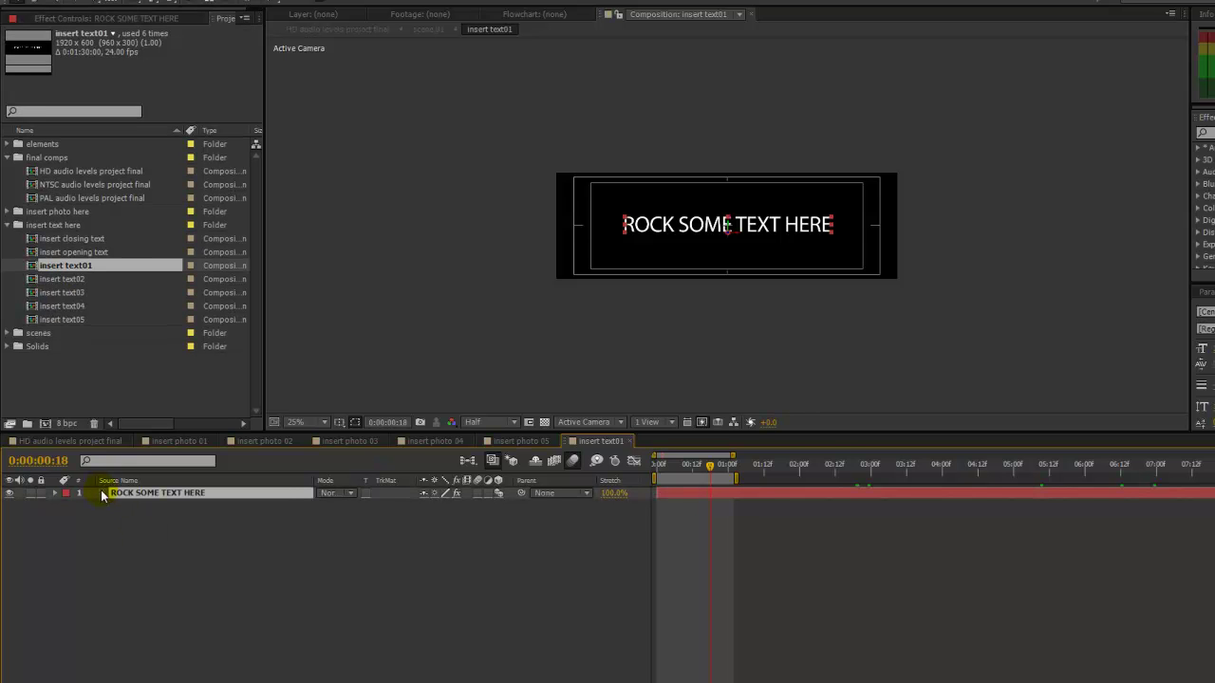
double_click(176, 493)
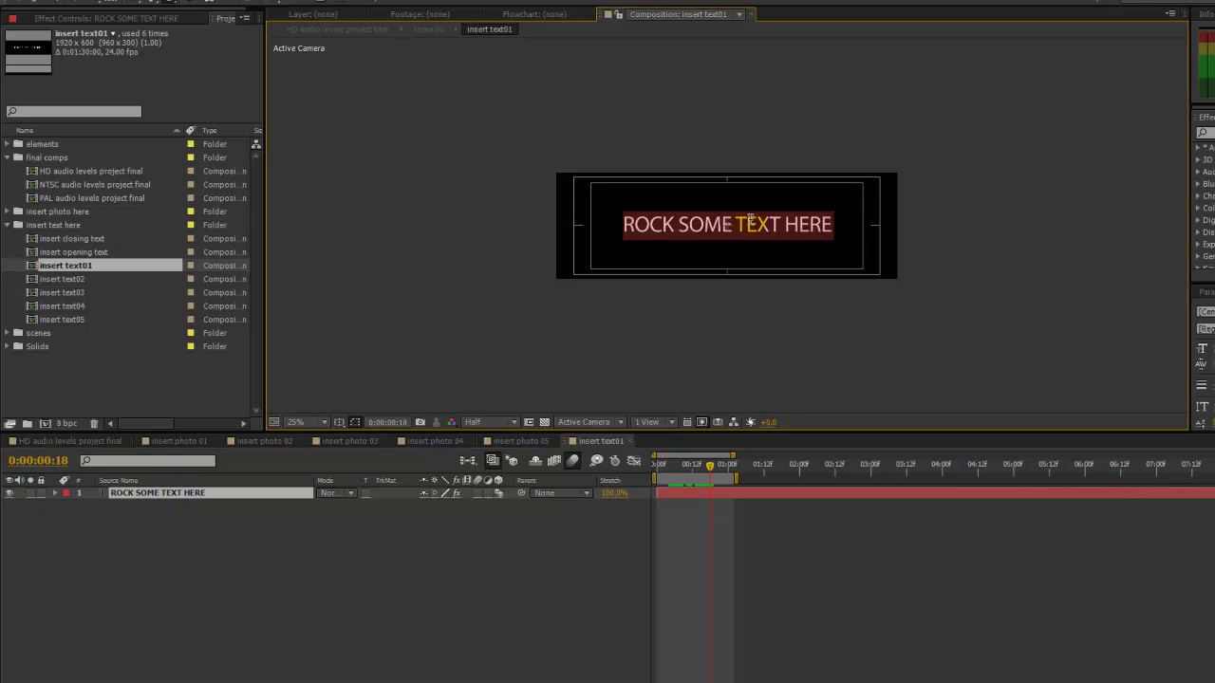
key("Escape")
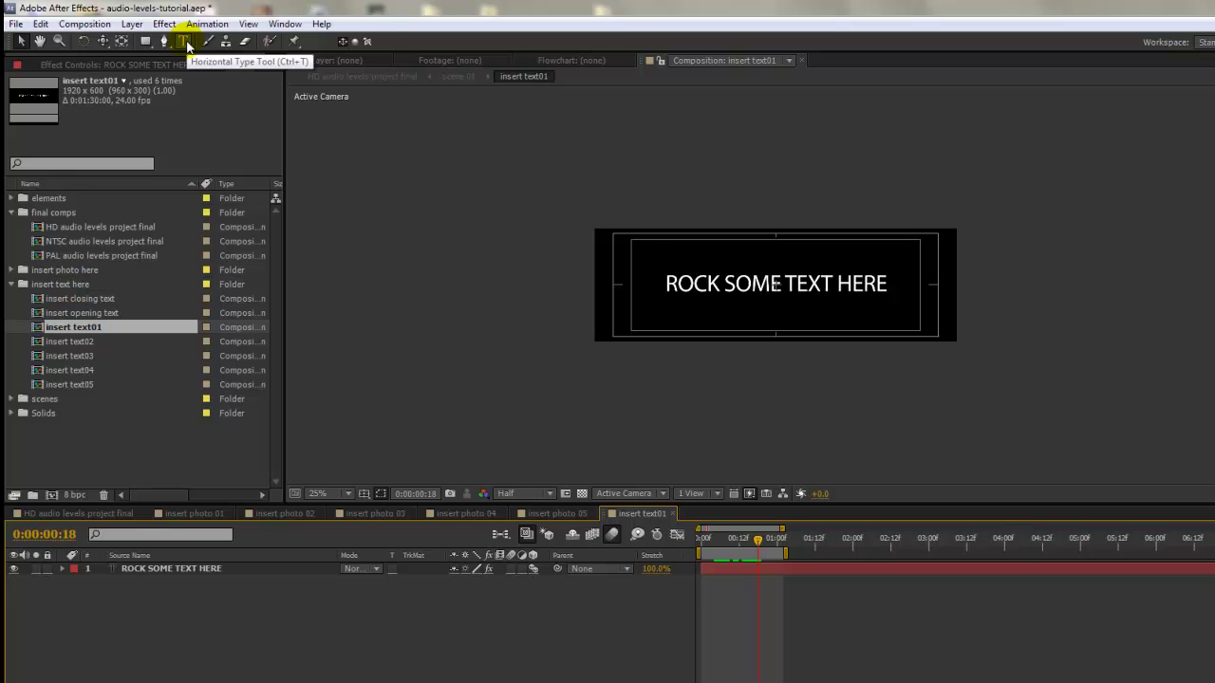
Replace the ROCK SOME TEXT HERE placeholder with YOUR TEXT GOES HERE using the Type tool.
left_click(184, 41)
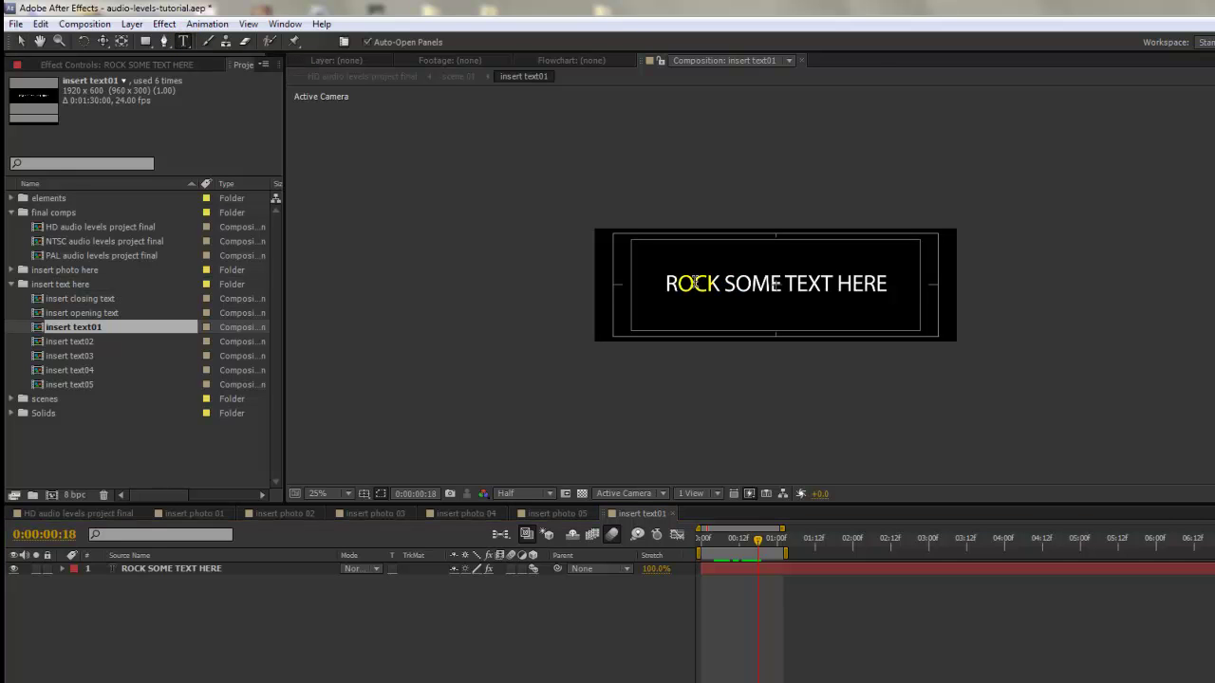
left_click_drag(671, 282, 902, 284)
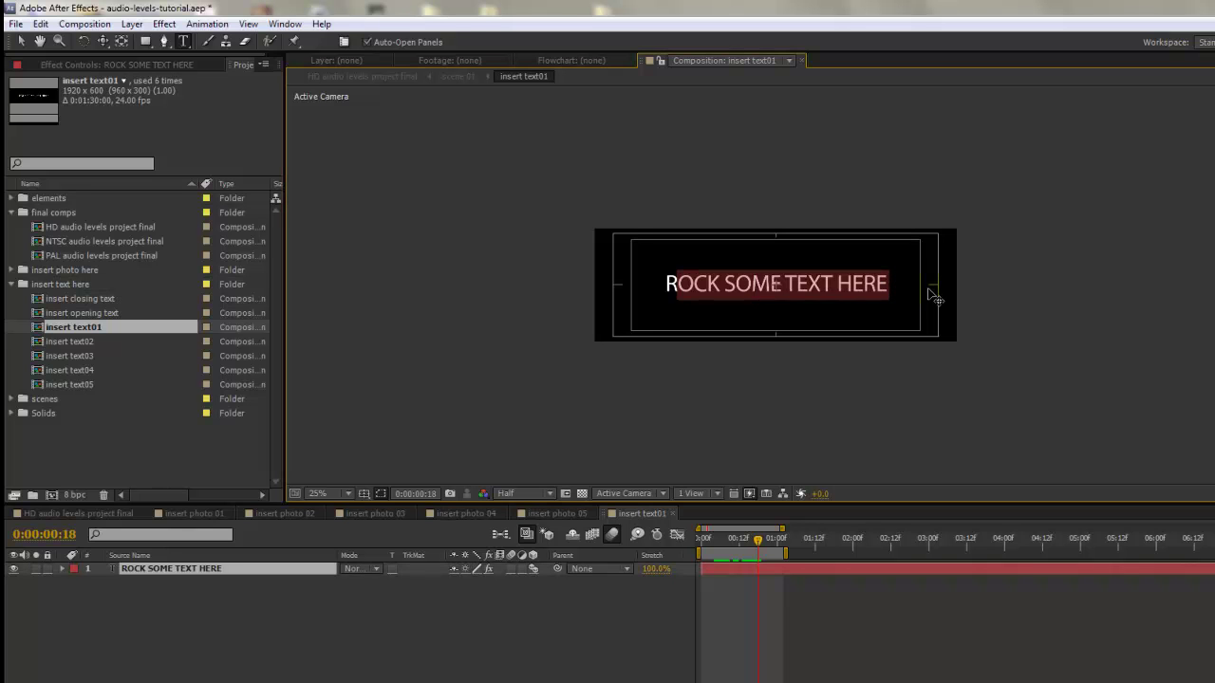
key("BackSpace")
key("BackSpace")
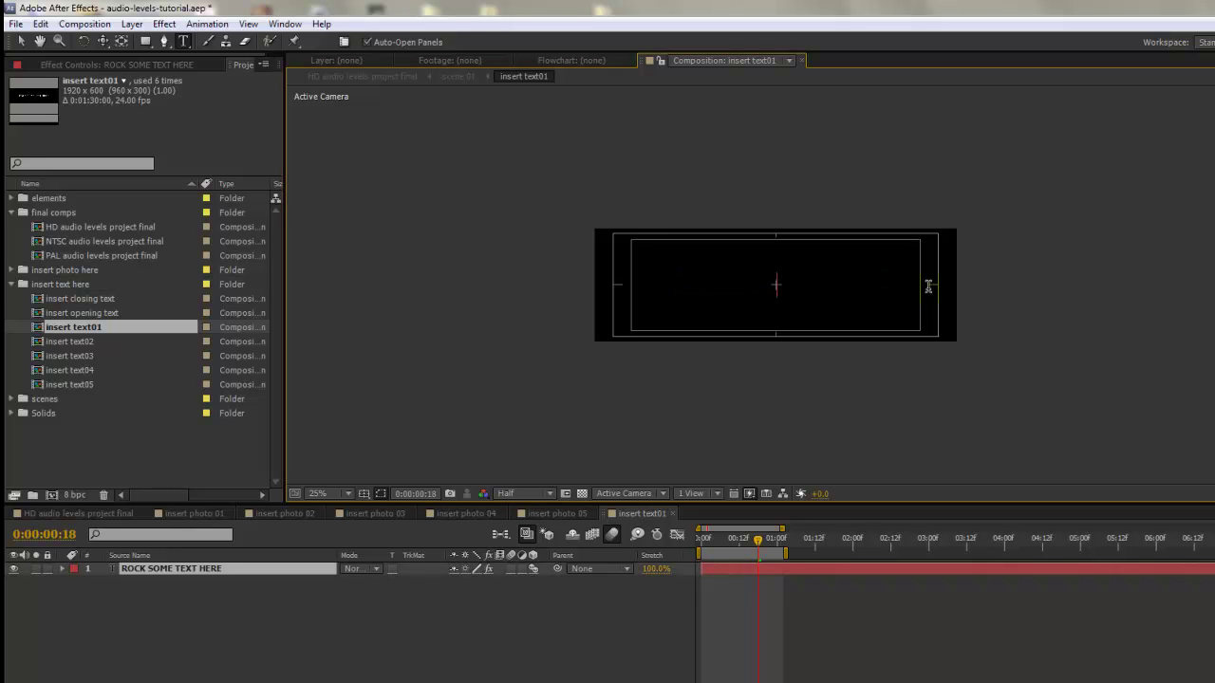
type("YOUR TEXT GOES ")
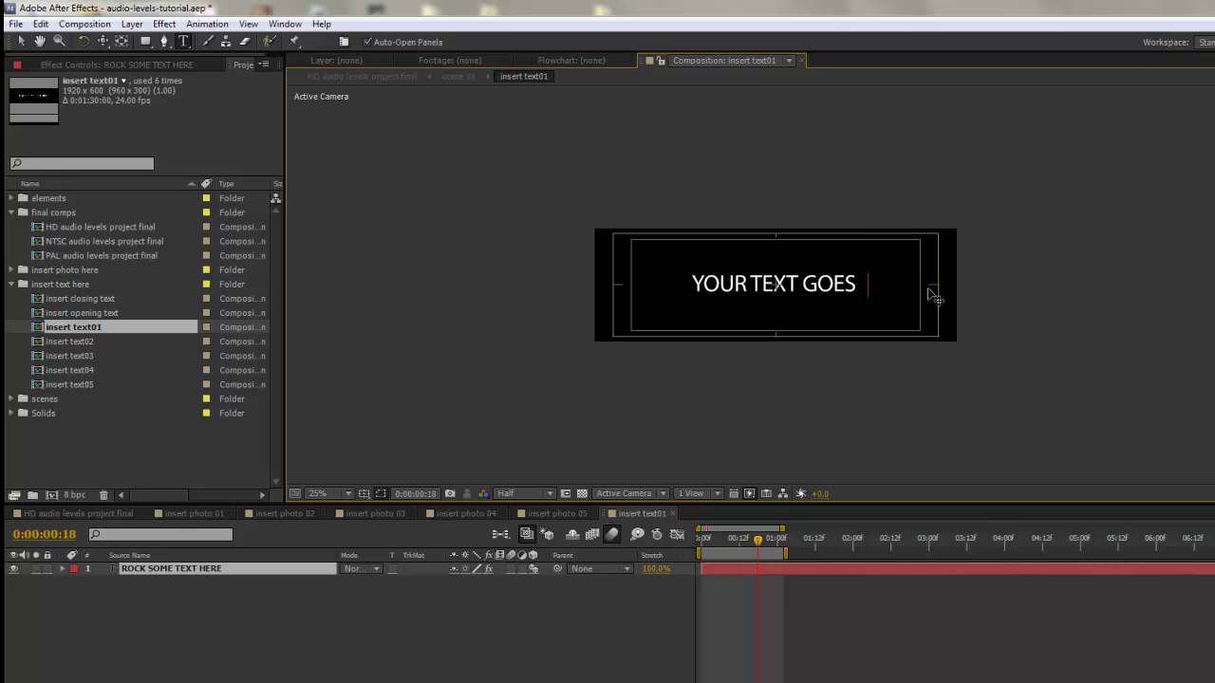
type("HERE")
key("KP_Enter")
In the HD final comp, check the new title, then the AND HERE TOO scene at 0:00:09:23.
left_click(79, 513)
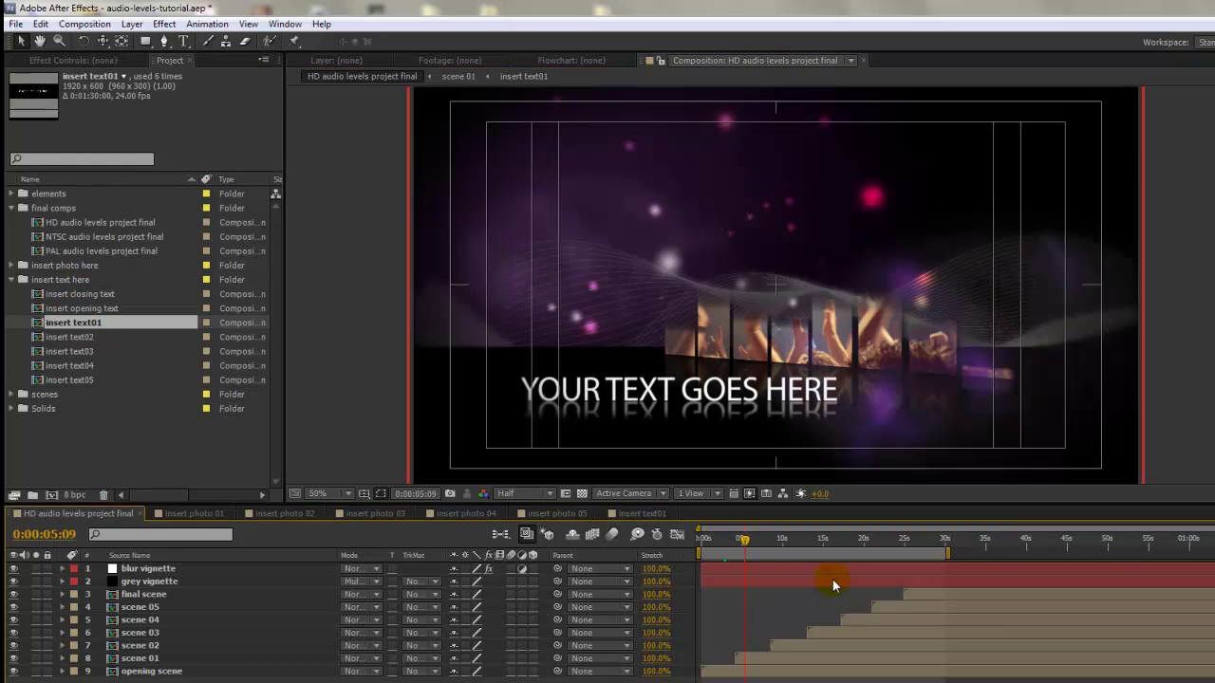
left_click(756, 543)
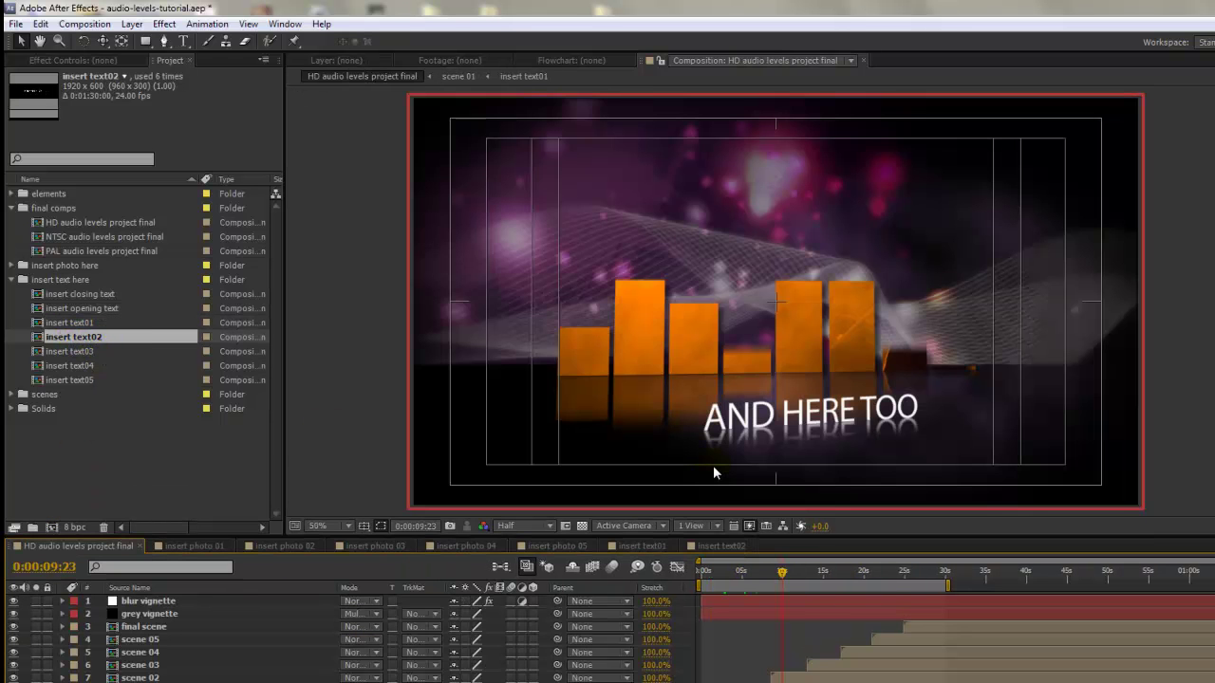
left_click(905, 567)
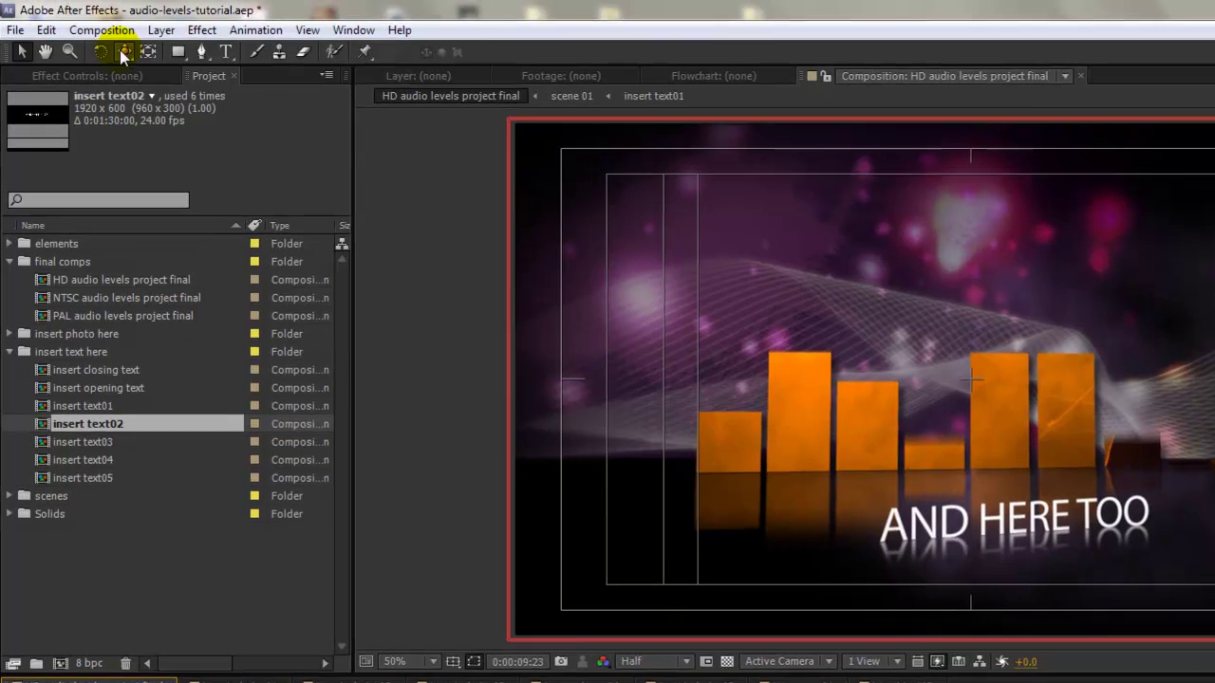
RAM-preview the HD final comp through the photo scenes, stopping at 0:00:24:02 on the guitar scene.
left_click(84, 24)
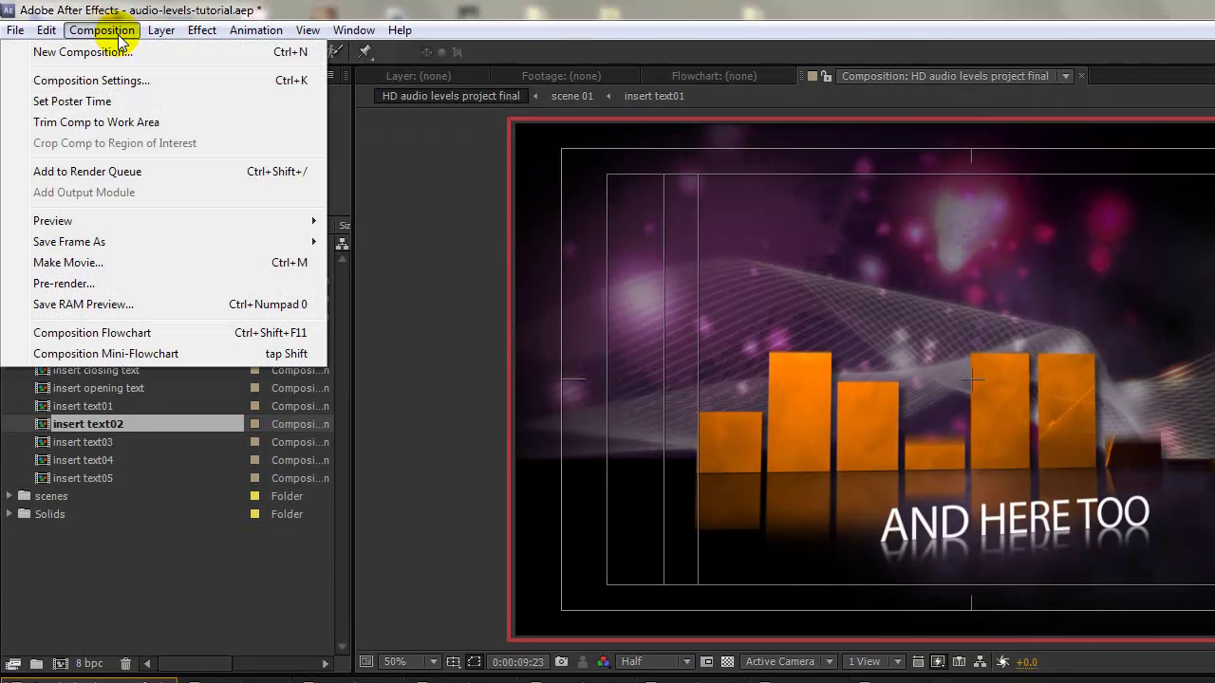
mouse_move(158, 223)
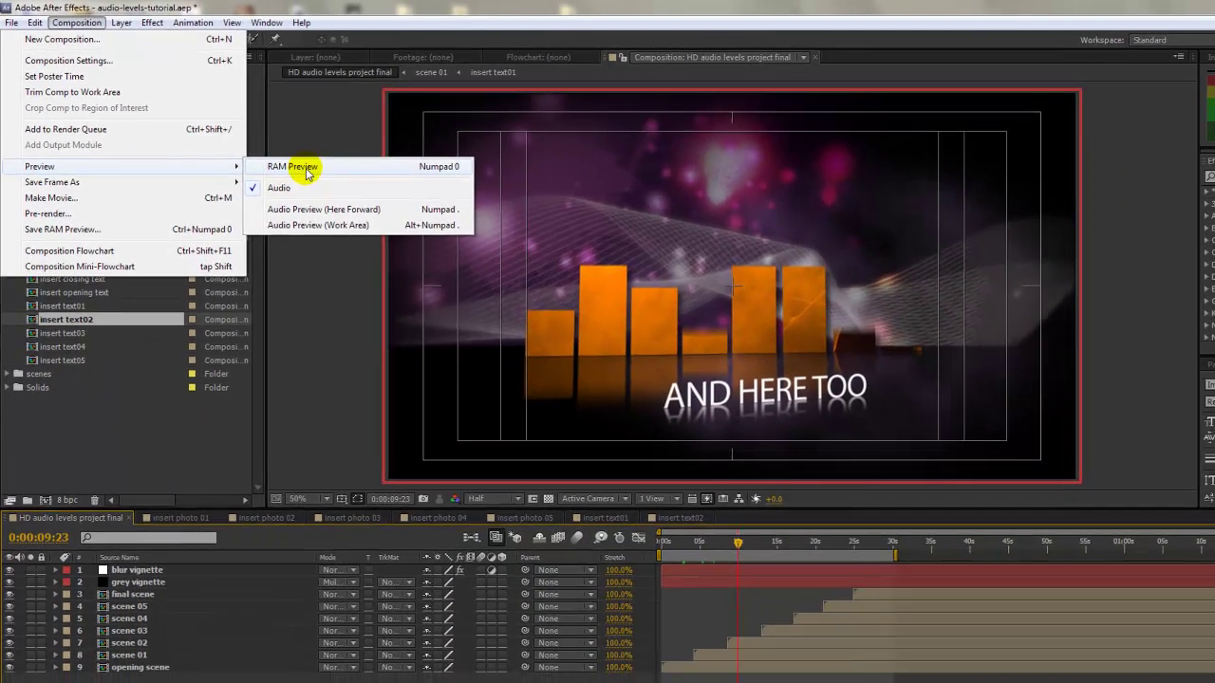
left_click(407, 222)
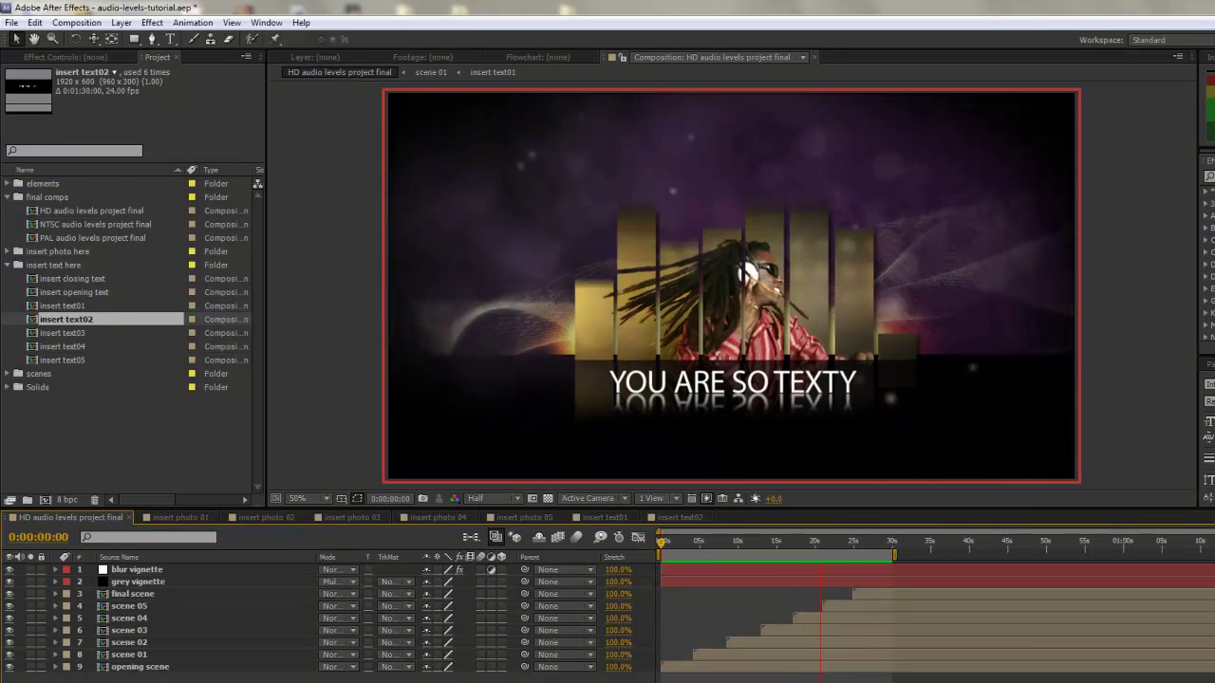
left_click(180, 441)
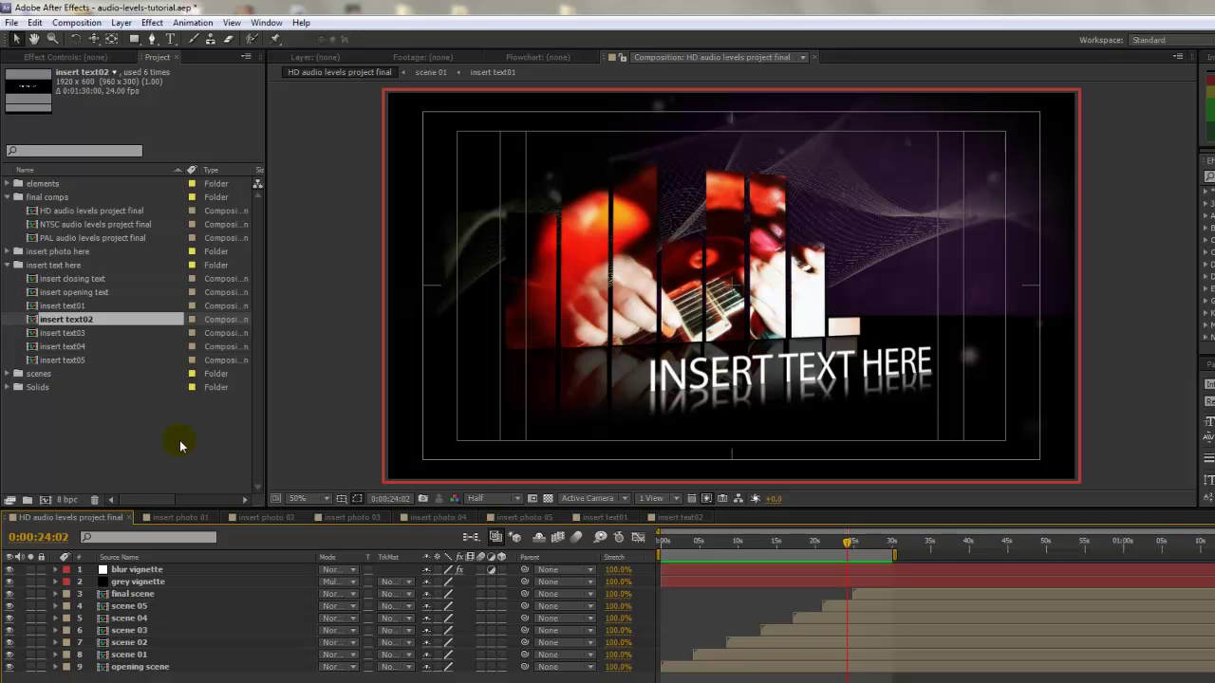